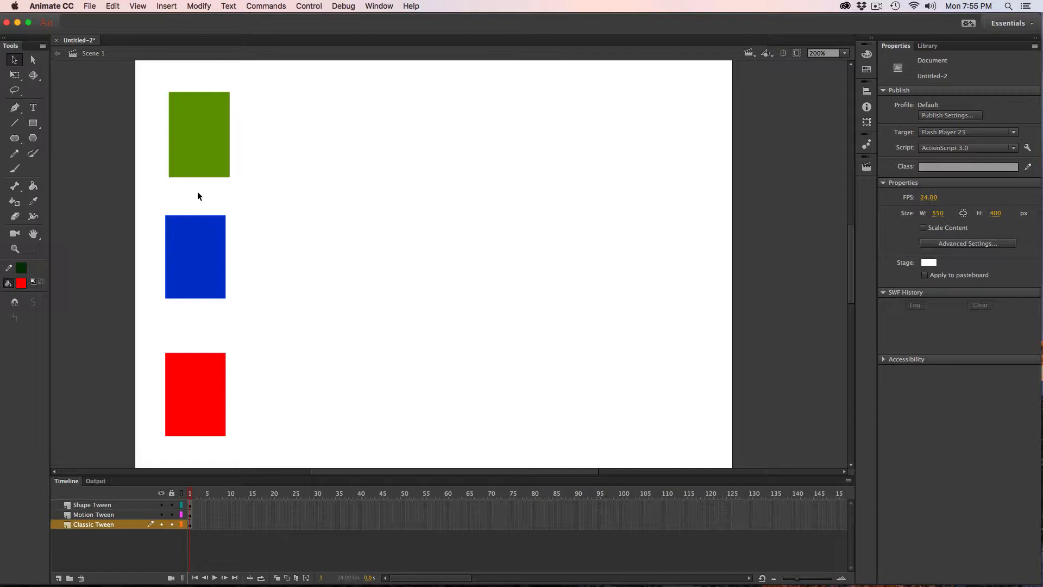
Examine the red rectangle on the Classic Tween layer, including its instance properties and its symbol in the library.
key(super+equal)
key(super+equal)
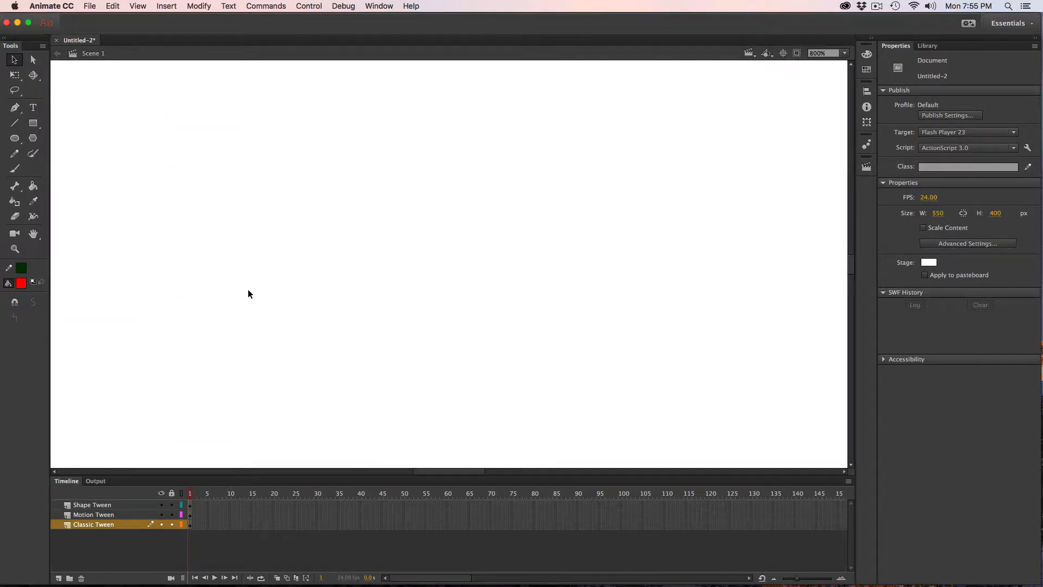
drag(396, 286, 650, 252)
drag(443, 384, 592, 146)
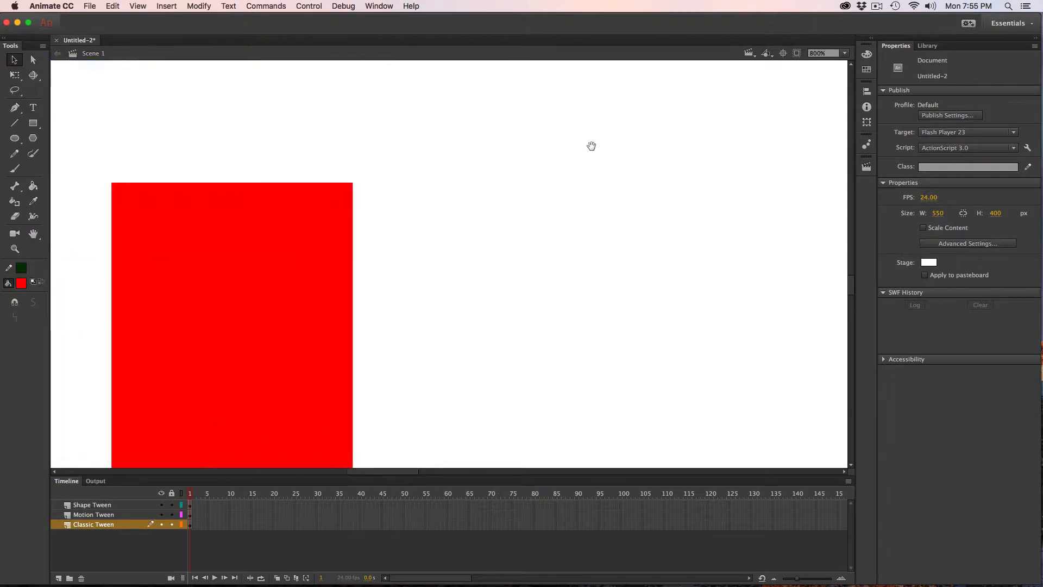
drag(560, 247, 518, 176)
key(super+minus)
drag(606, 220, 491, 198)
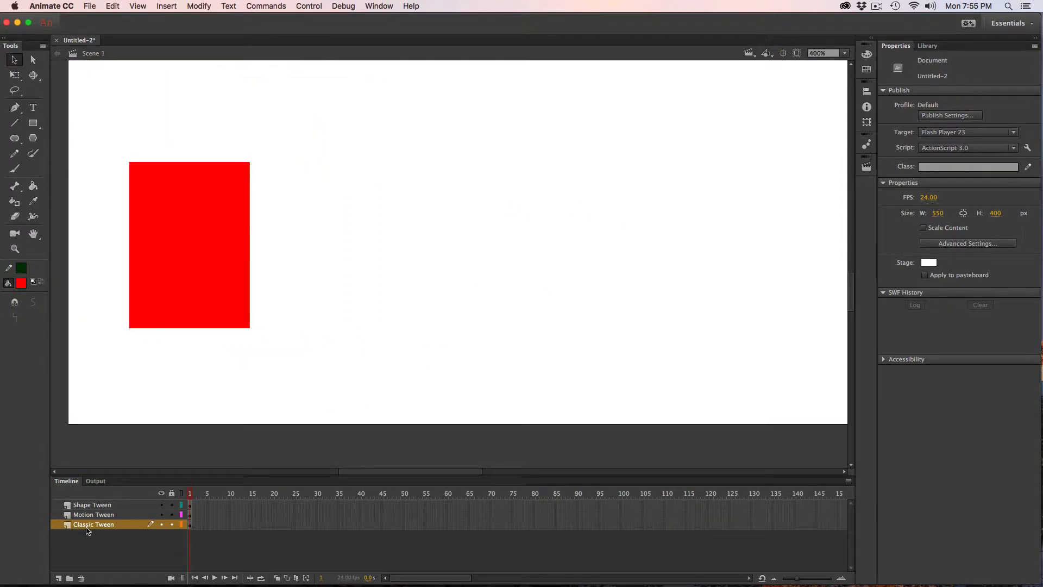
click(190, 525)
click(199, 266)
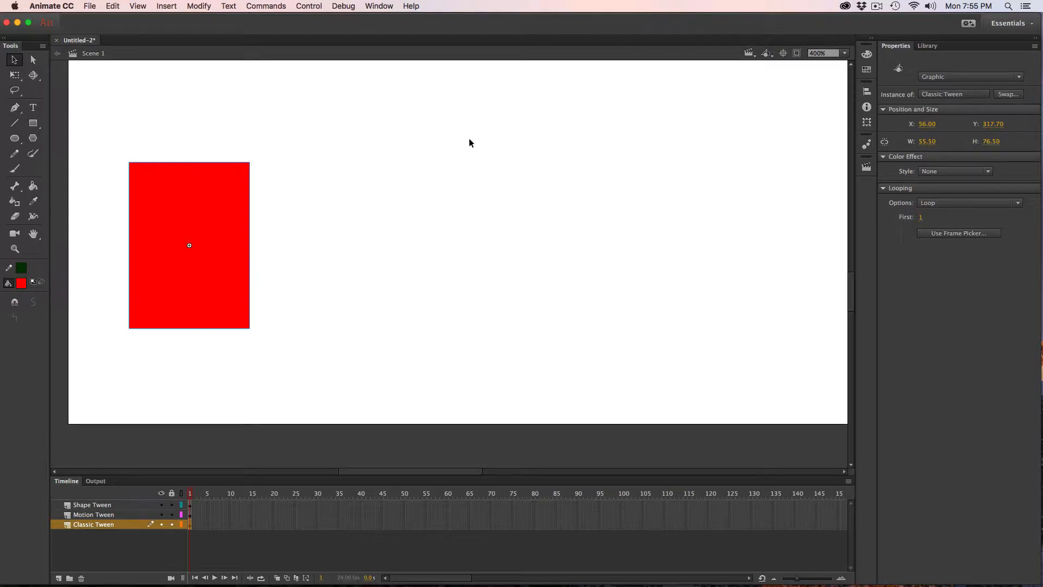
click(930, 46)
click(921, 212)
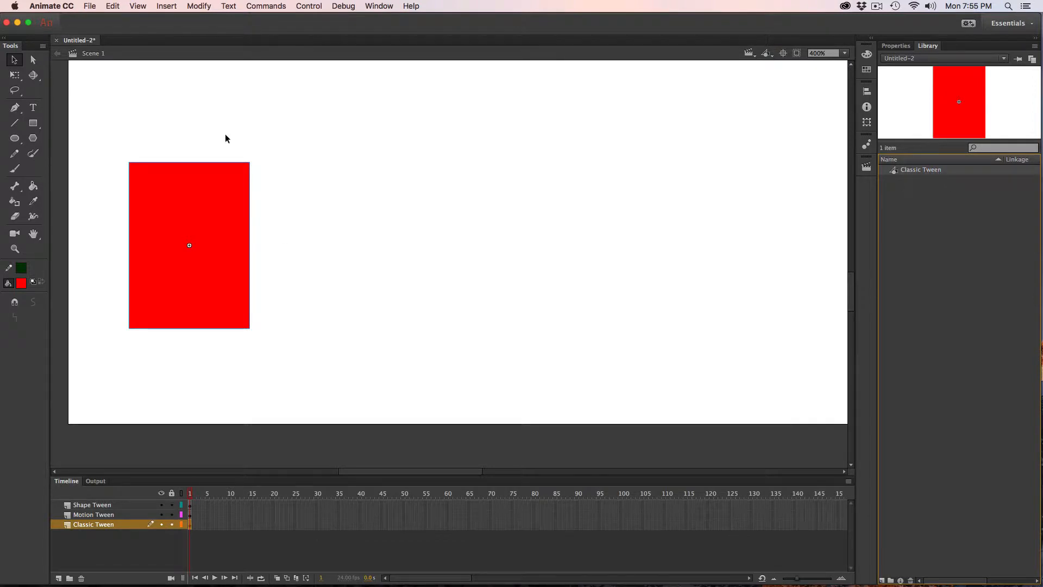
Apply a classic tween to the red rectangle at frame 1 of the Classic Tween layer.
click(167, 6)
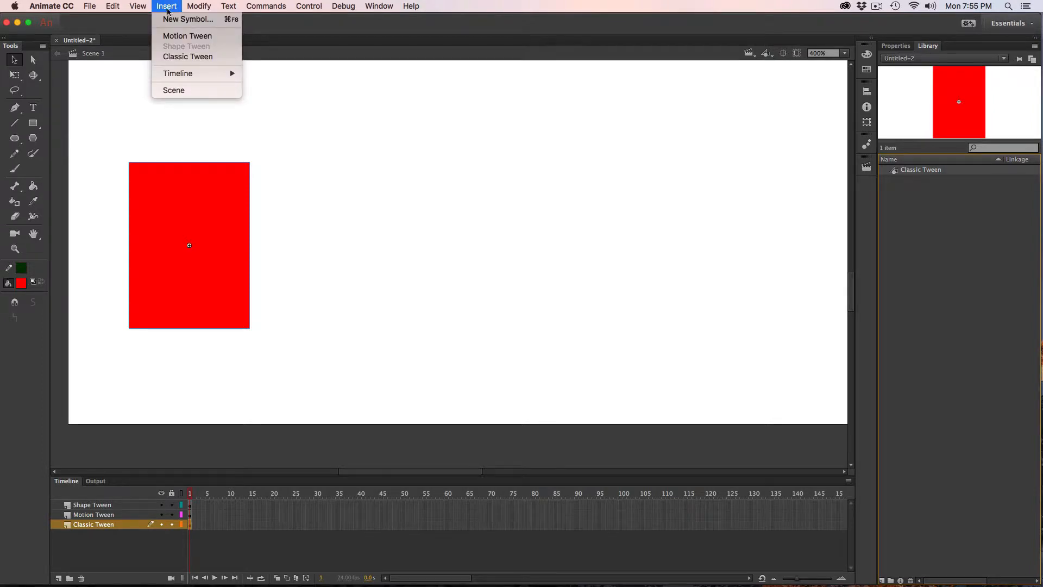
click(184, 57)
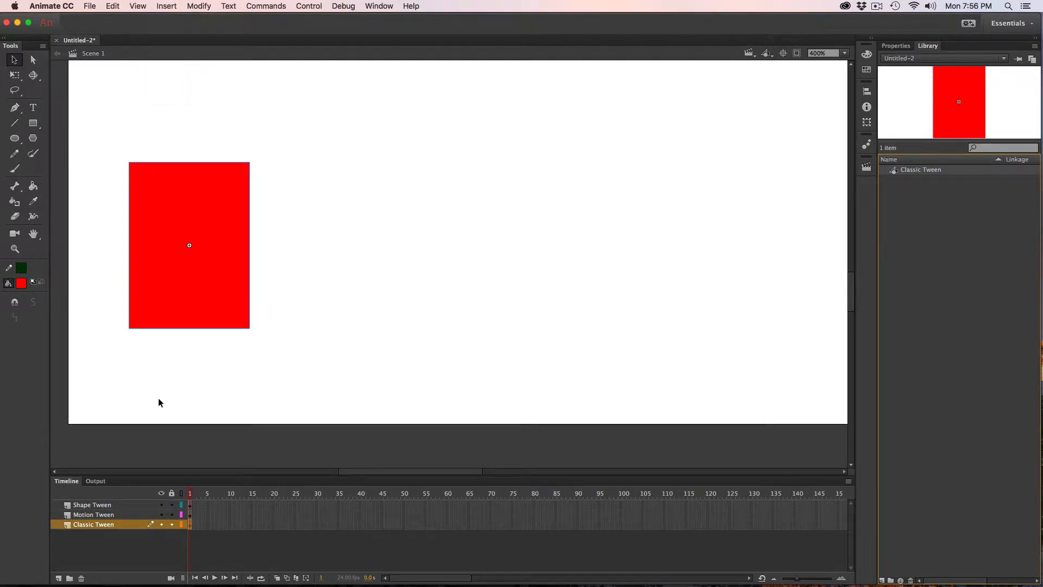
click(211, 514)
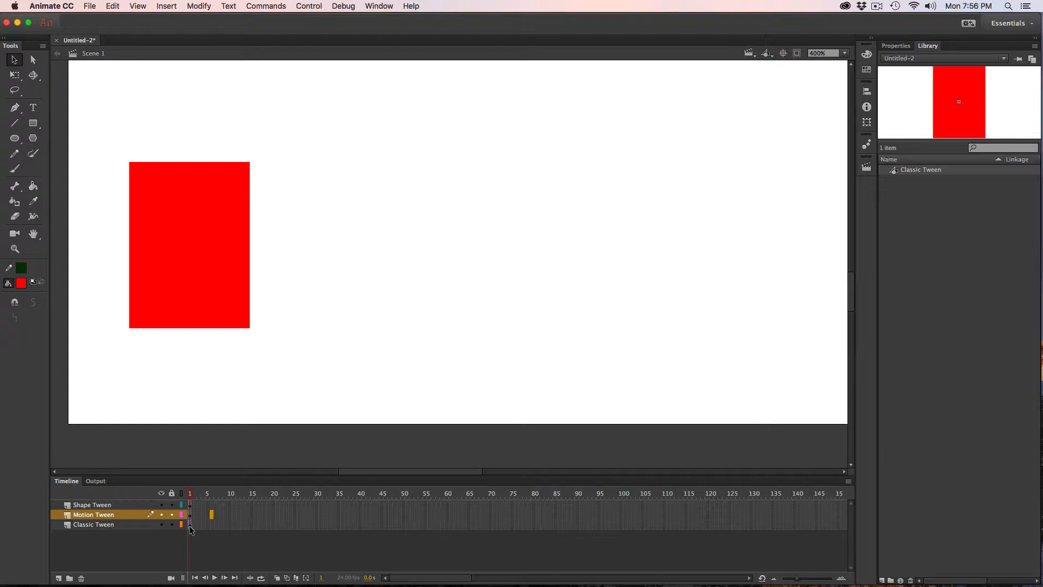
click(190, 524)
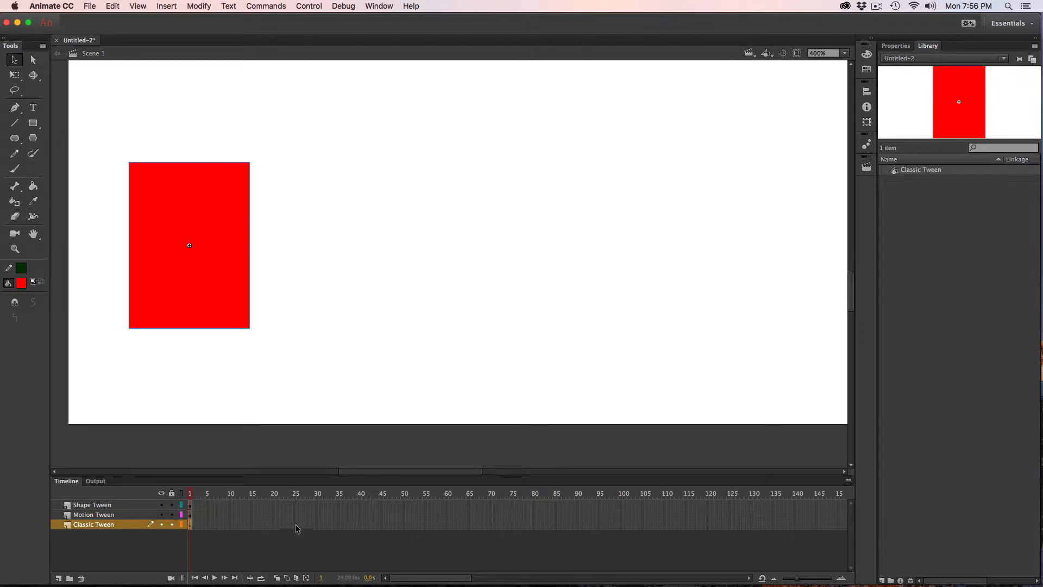
Insert a keyframe at frame 30 of the Classic Tween layer and move the red rectangle horizontally to about X 308.
click(317, 525)
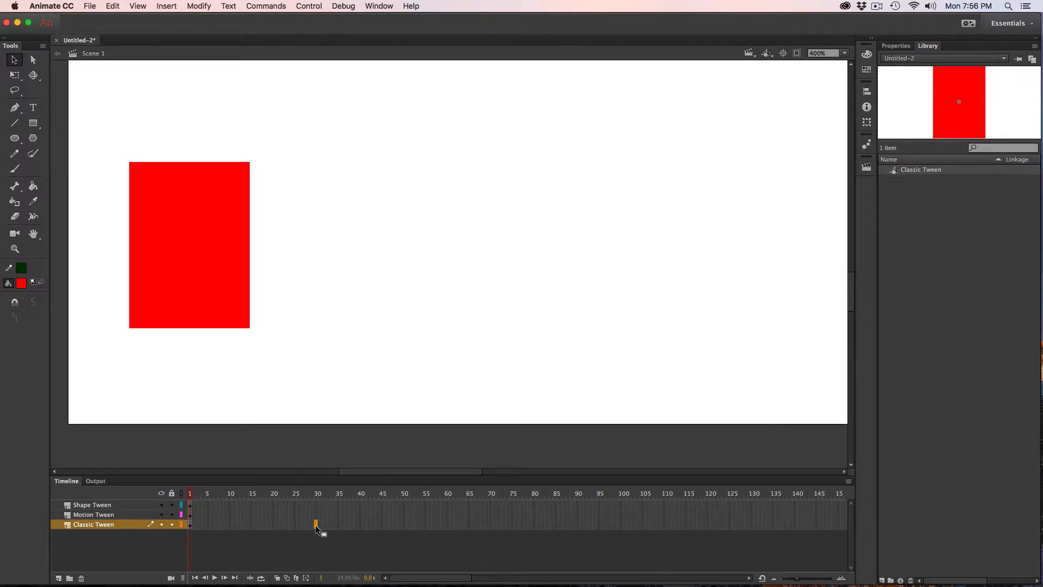
key(F6)
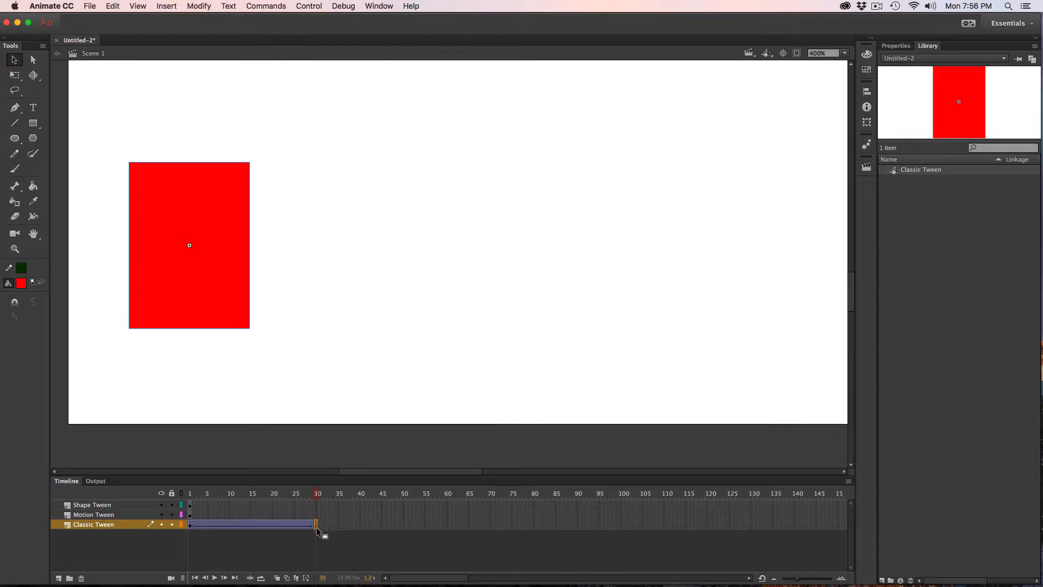
drag(233, 294, 750, 320)
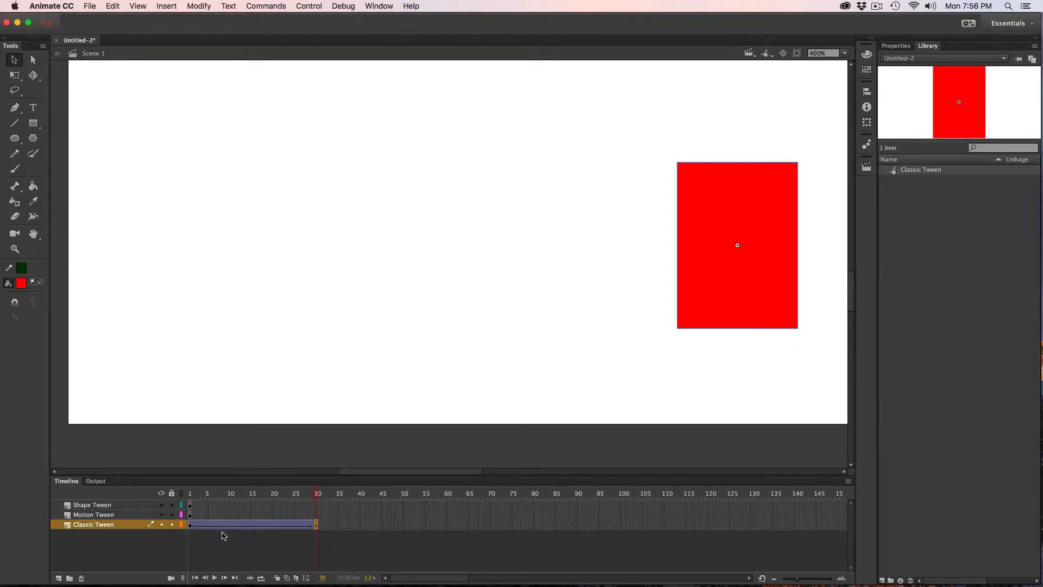
Compare the red rectangle at frames 1 and 30, and play the classic tween.
click(190, 525)
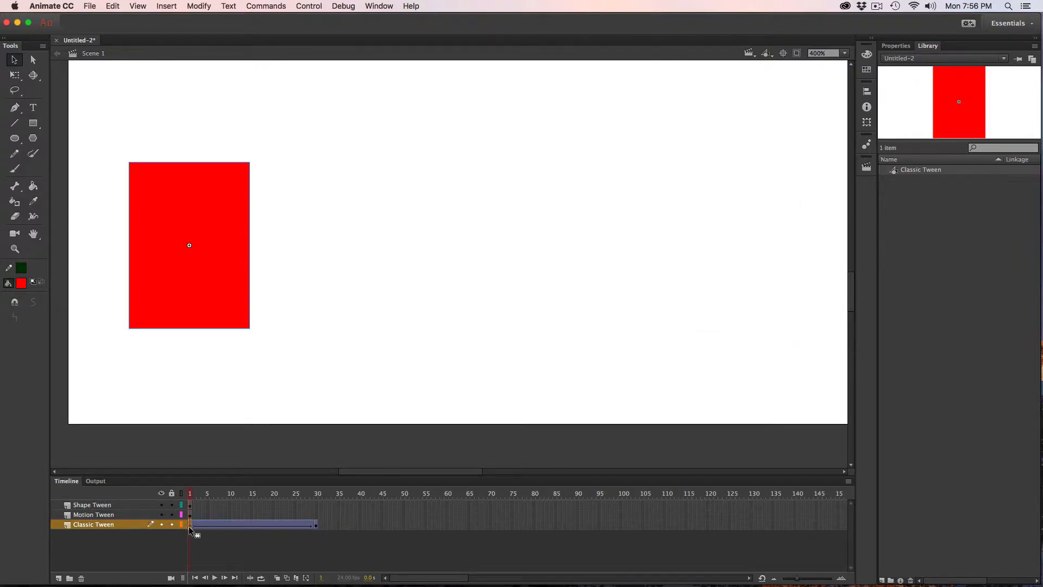
click(316, 526)
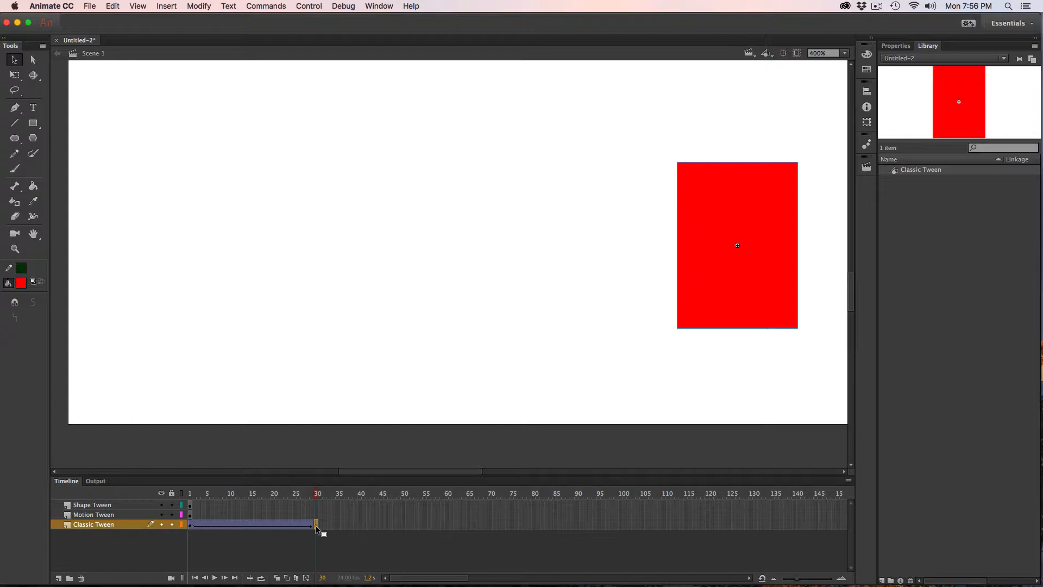
key(Return)
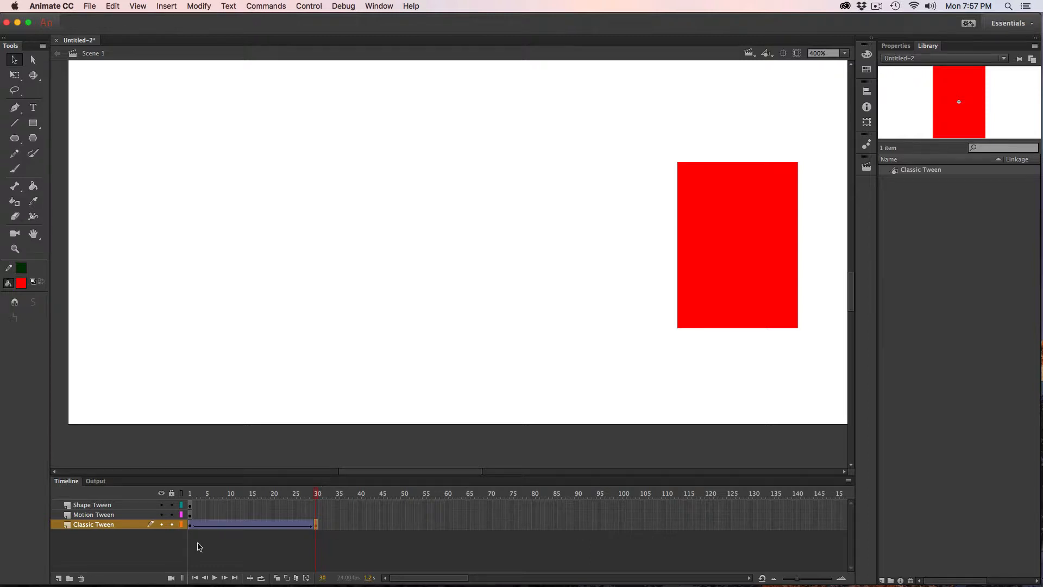
Set the classic tween's ease to -100 (in) at frame 1 and play the animation.
click(191, 525)
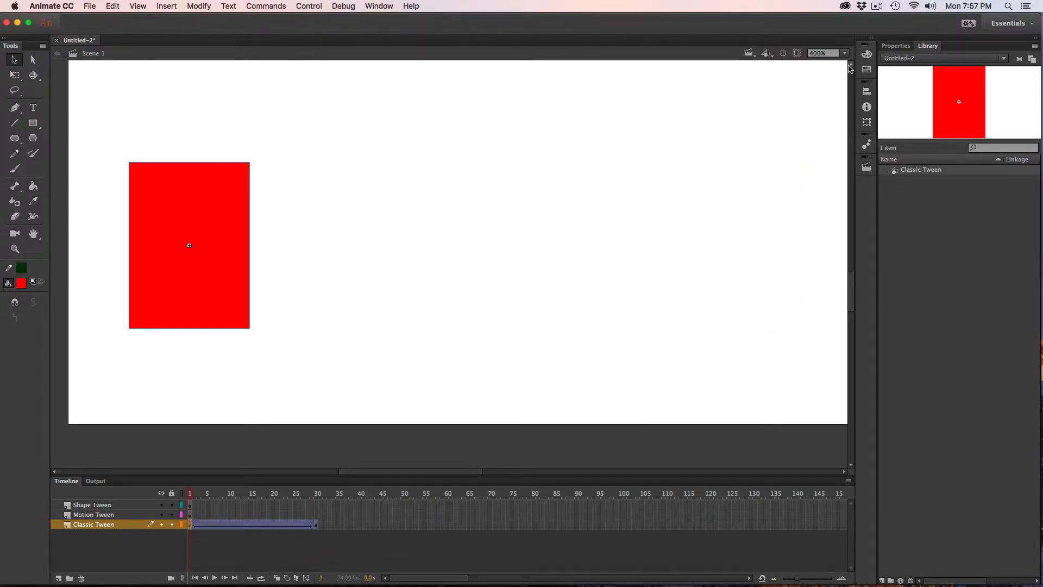
click(903, 46)
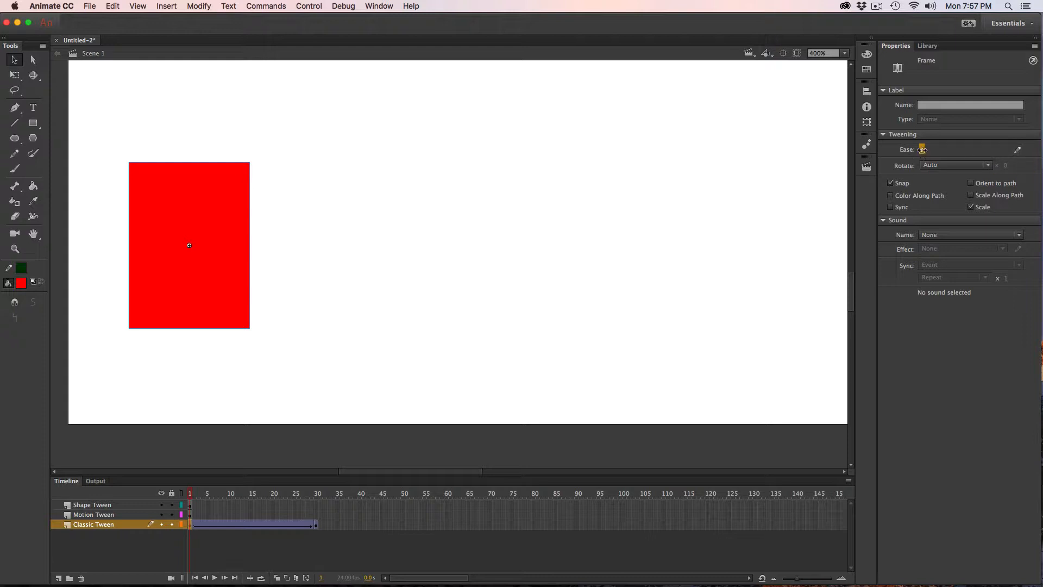
drag(922, 150, 864, 155)
key(Return)
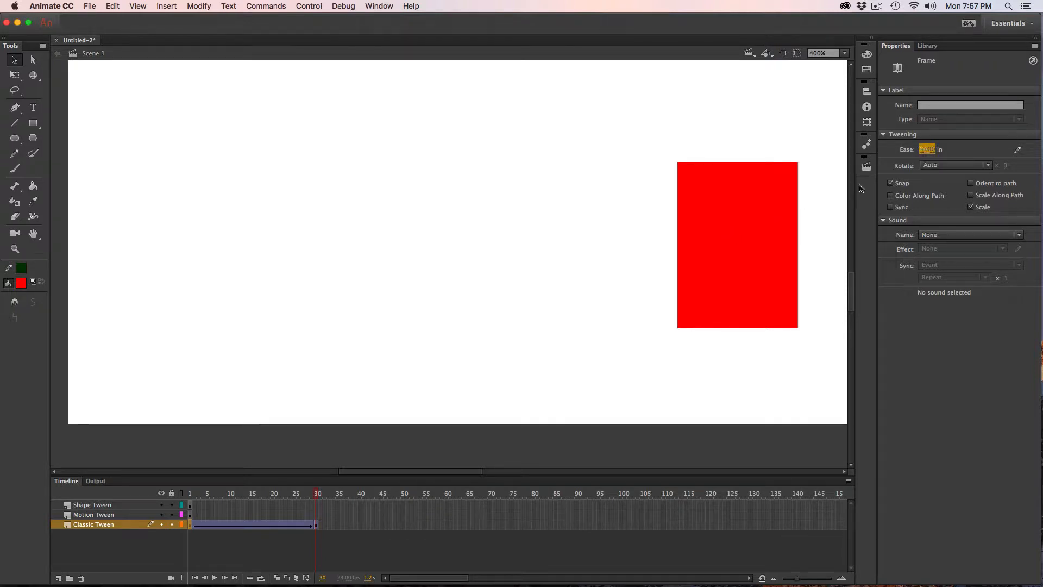
Change the classic tween's ease to 93 (out) and play the animation.
click(188, 523)
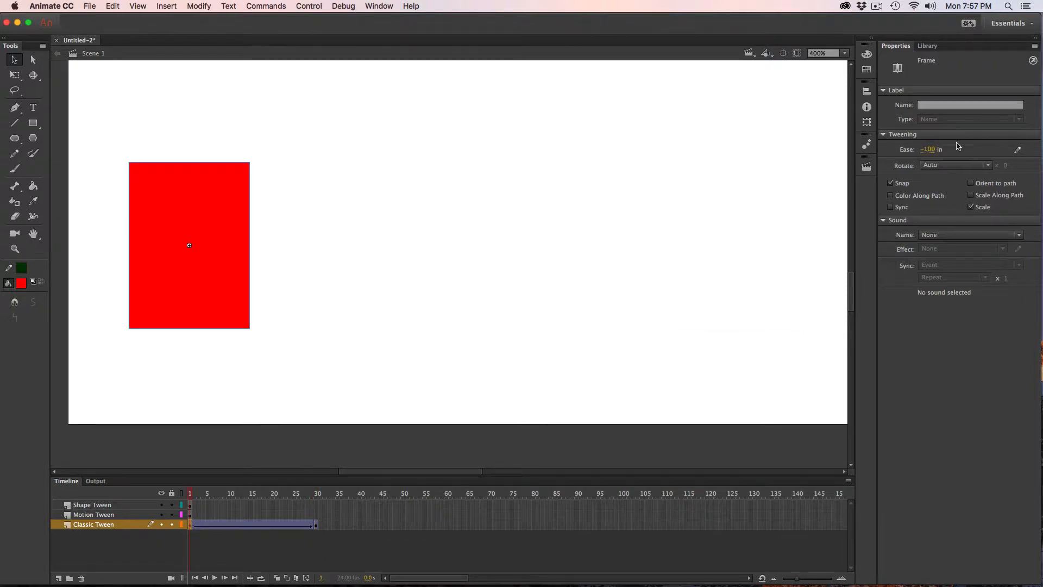
drag(929, 150, 1040, 152)
key(Return)
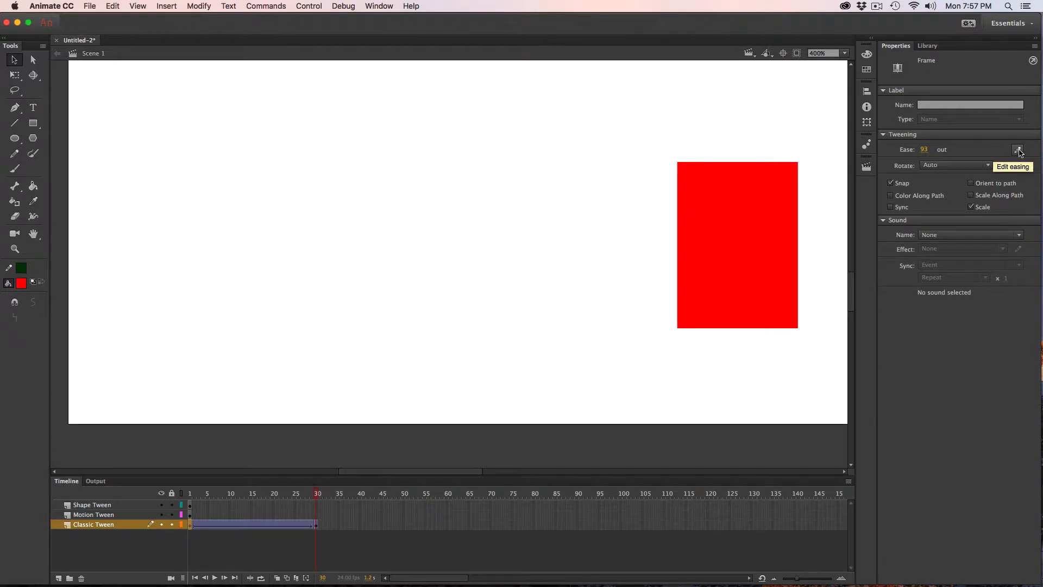
Customize the classic tween's ease curve with a point at about frame 22, 22%, and play the animation.
click(1019, 152)
click(526, 261)
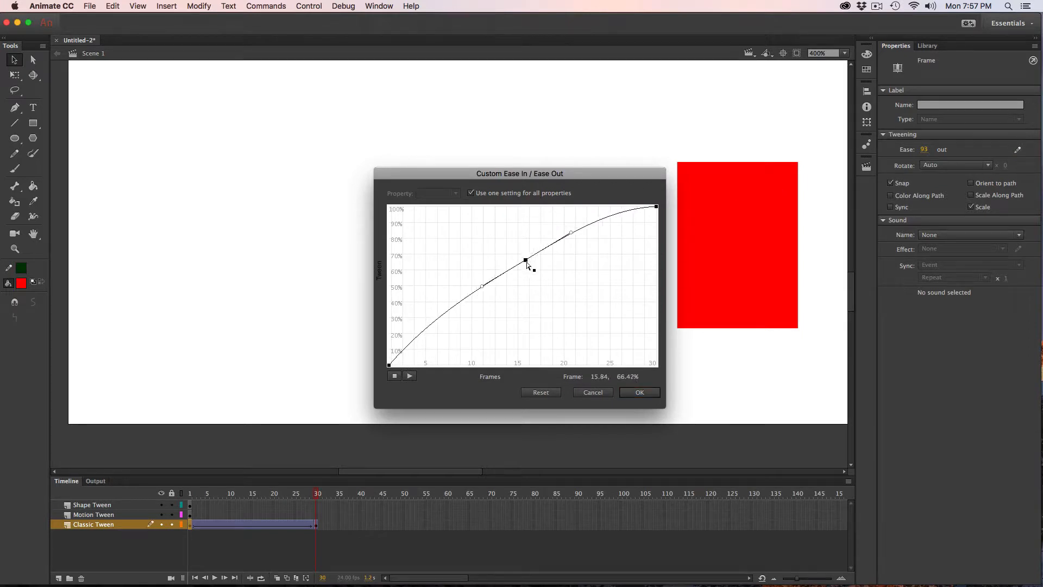
drag(526, 260, 585, 332)
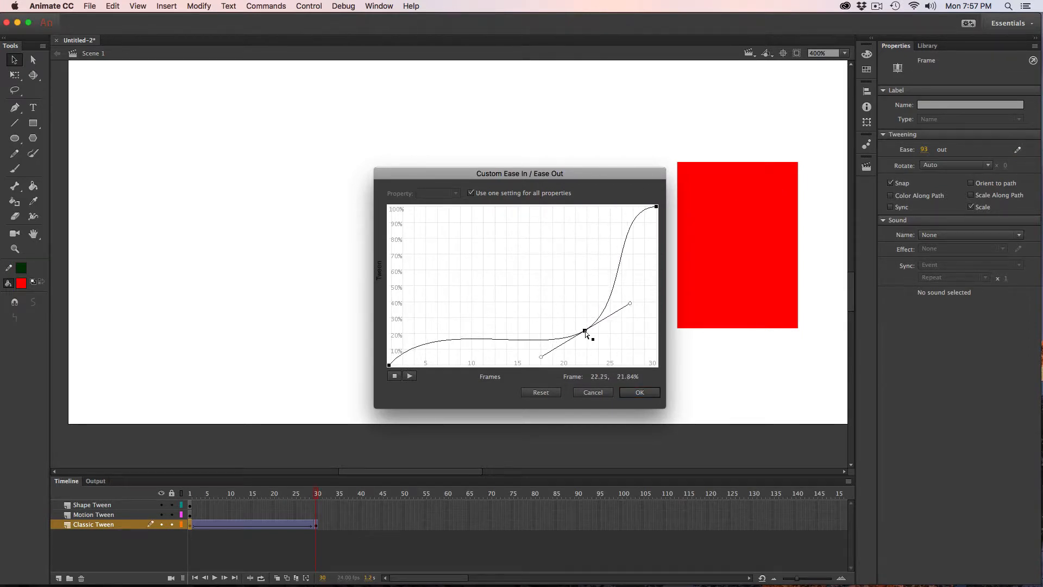
click(647, 391)
key(Return)
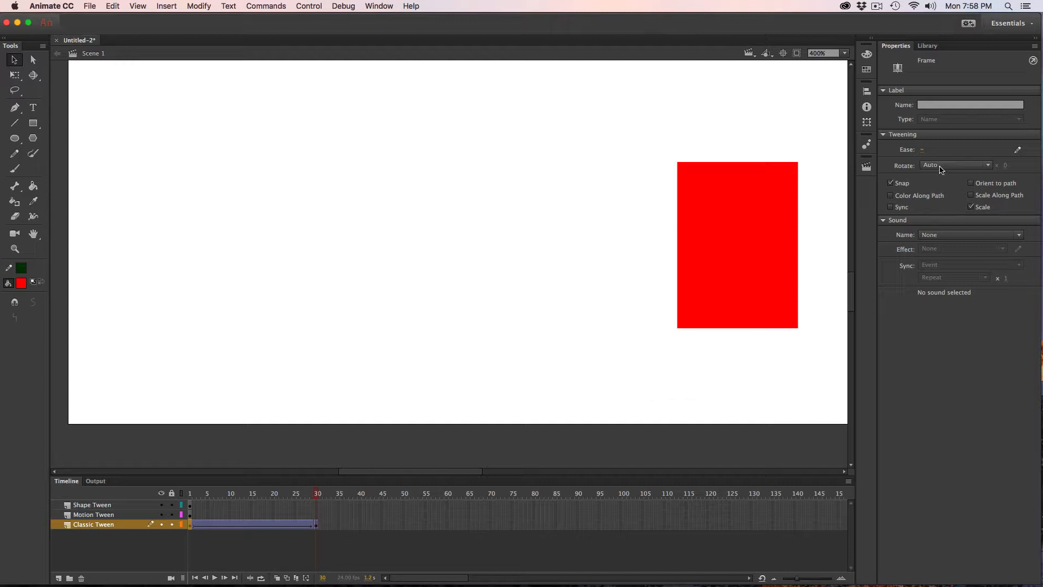
Set the classic tween to rotate clockwise (CW) once with an ease of 0, and play the animation.
click(189, 528)
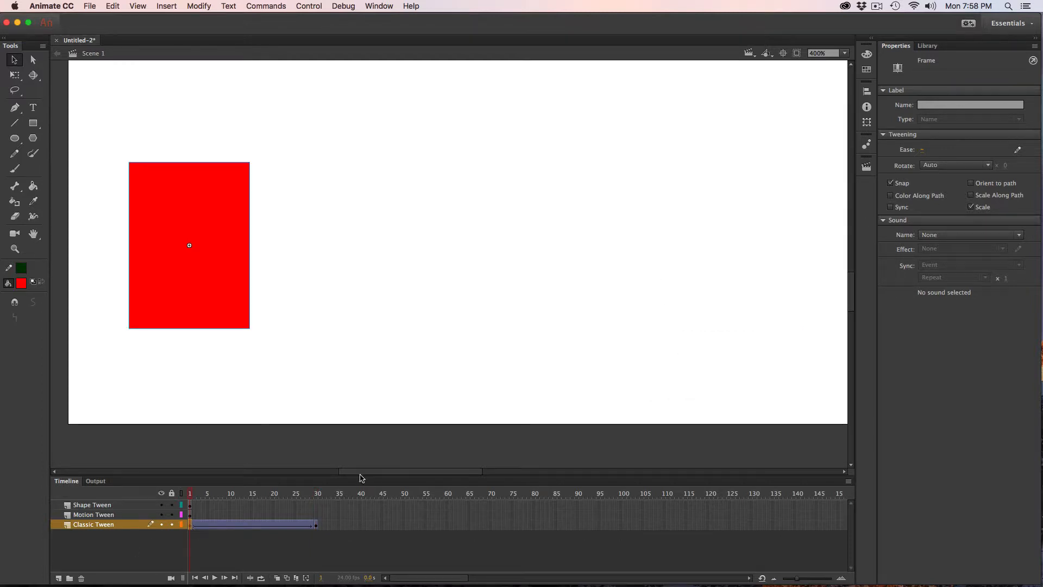
click(961, 164)
click(961, 204)
click(922, 150)
text(0)
key(Return)
key(Return)
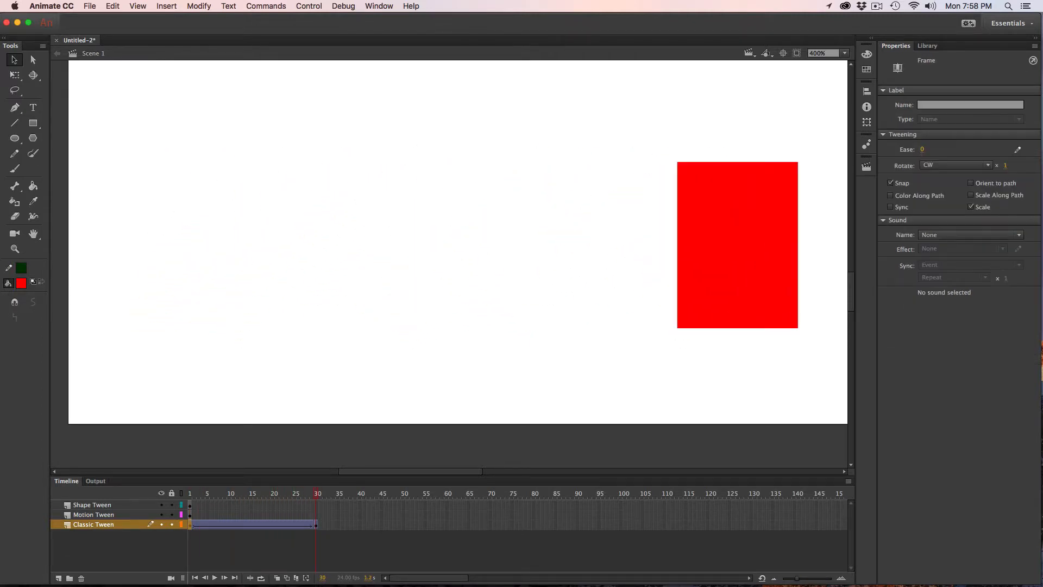
key(Return)
Shrink the red rectangle at frame 30 to about 6.5 by 9 px with Free Transform and play the tween.
click(14, 75)
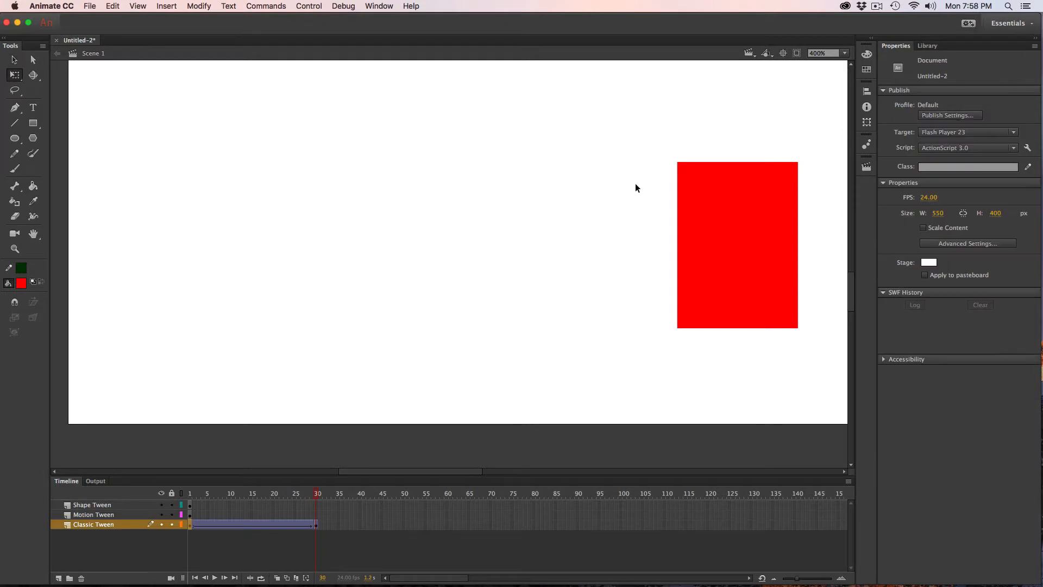
click(711, 201)
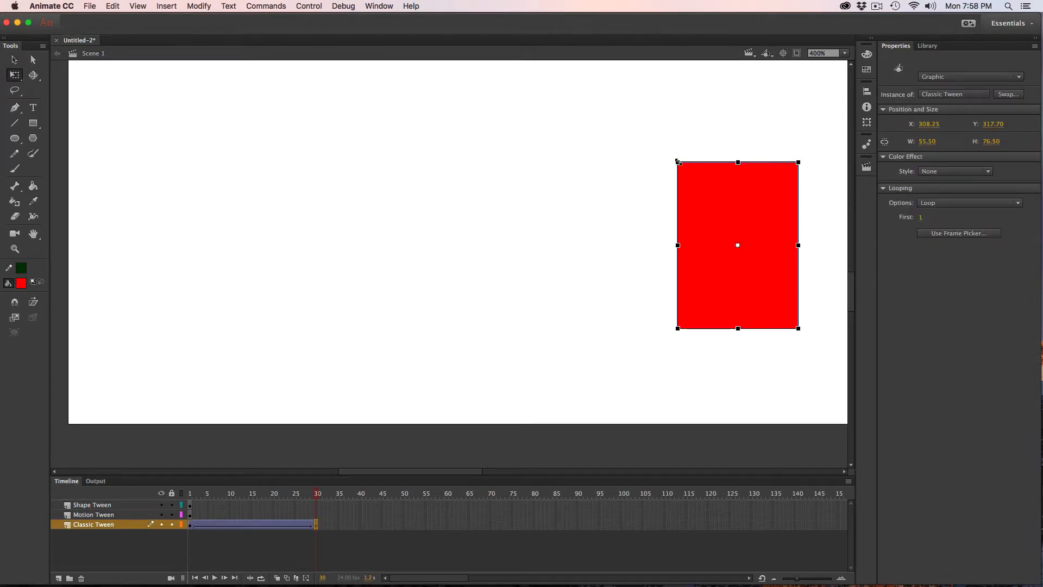
drag(678, 162, 732, 231)
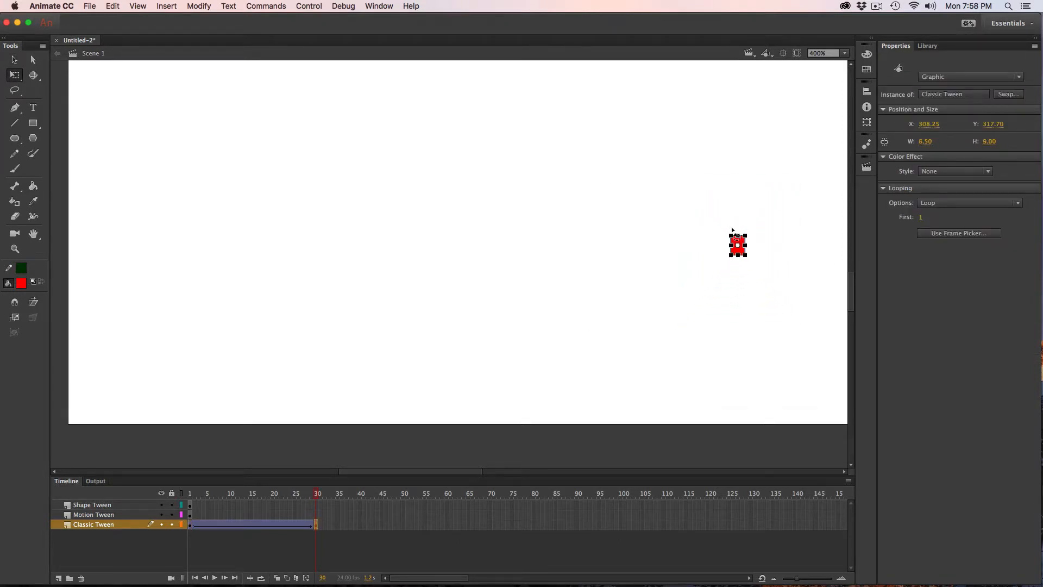
key(Return)
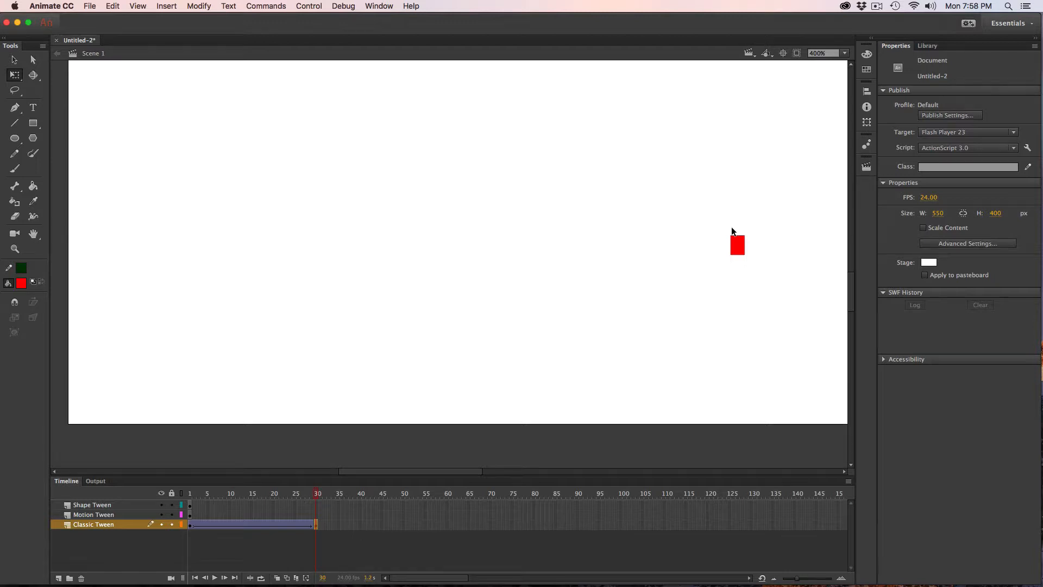
Apply a motion tween to the blue rectangle on the Motion Tween layer, converting the shape to a symbol.
click(14, 59)
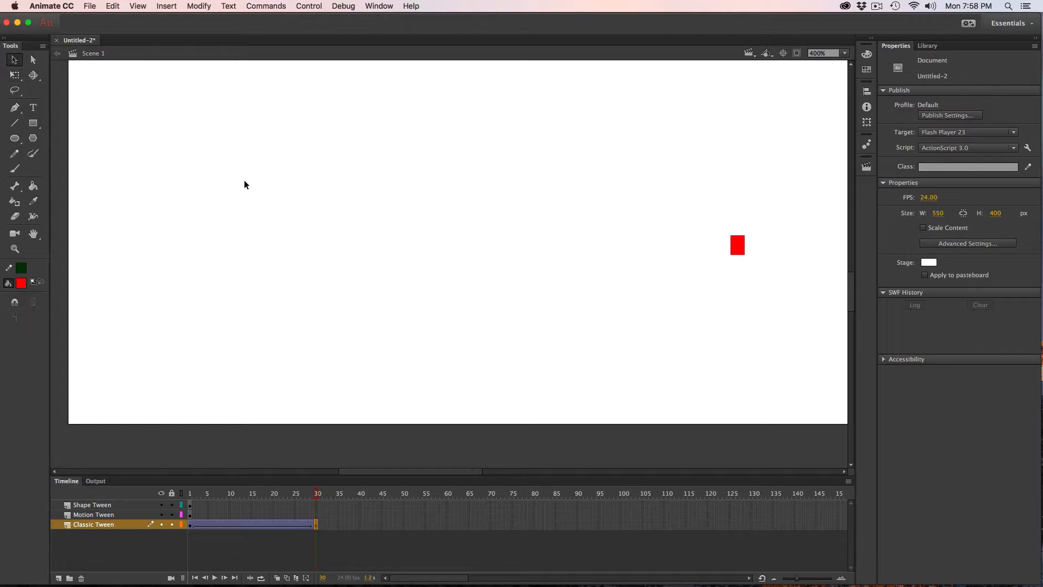
drag(246, 172, 293, 319)
click(189, 514)
click(294, 320)
click(179, 241)
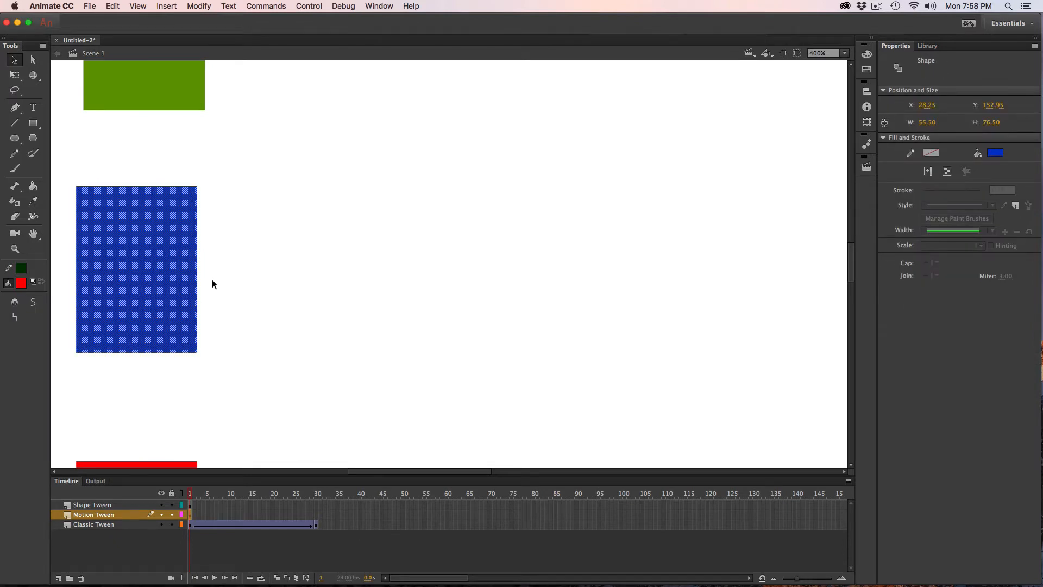
click(142, 6)
mouse_move(166, 6)
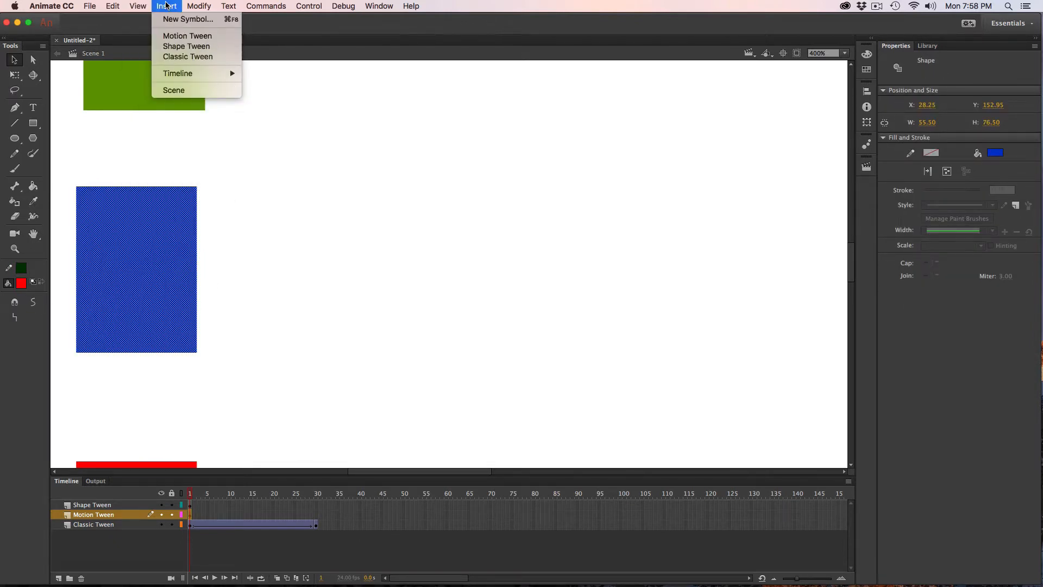
click(180, 36)
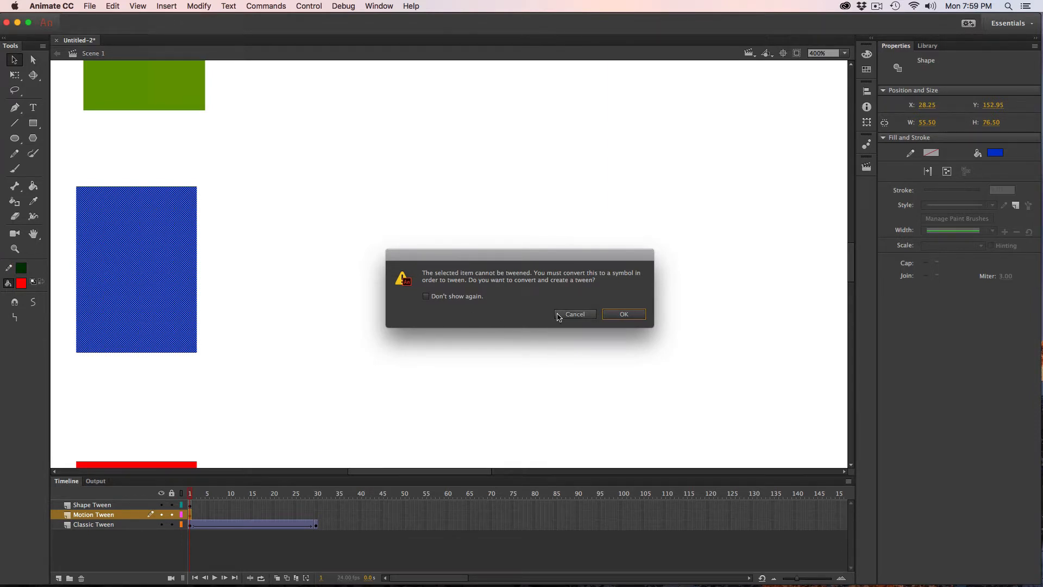
click(632, 315)
View the blue rectangle's symbol in the library and check its instance on the stage.
click(935, 47)
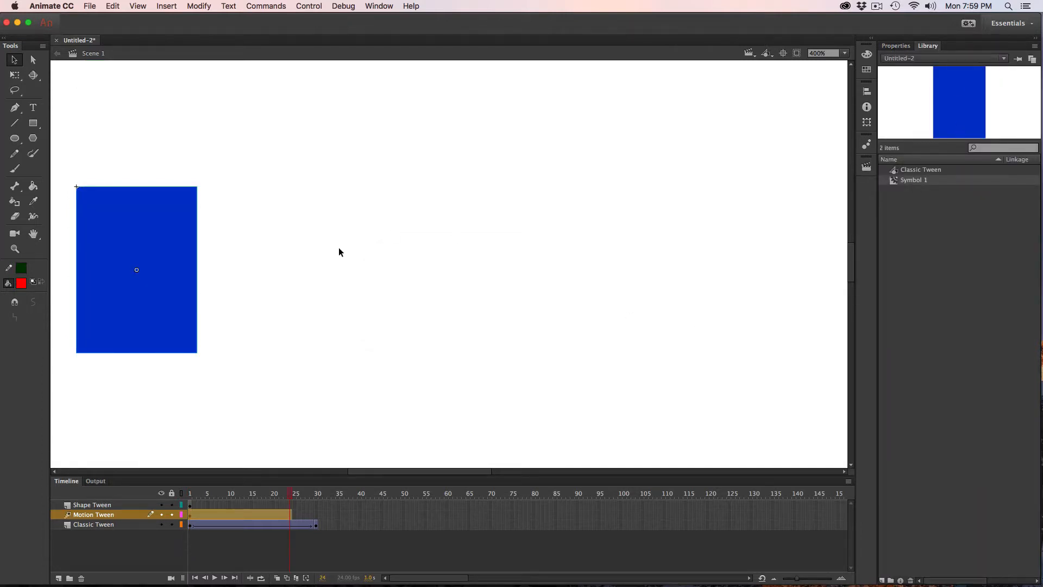
click(253, 245)
click(161, 239)
click(299, 258)
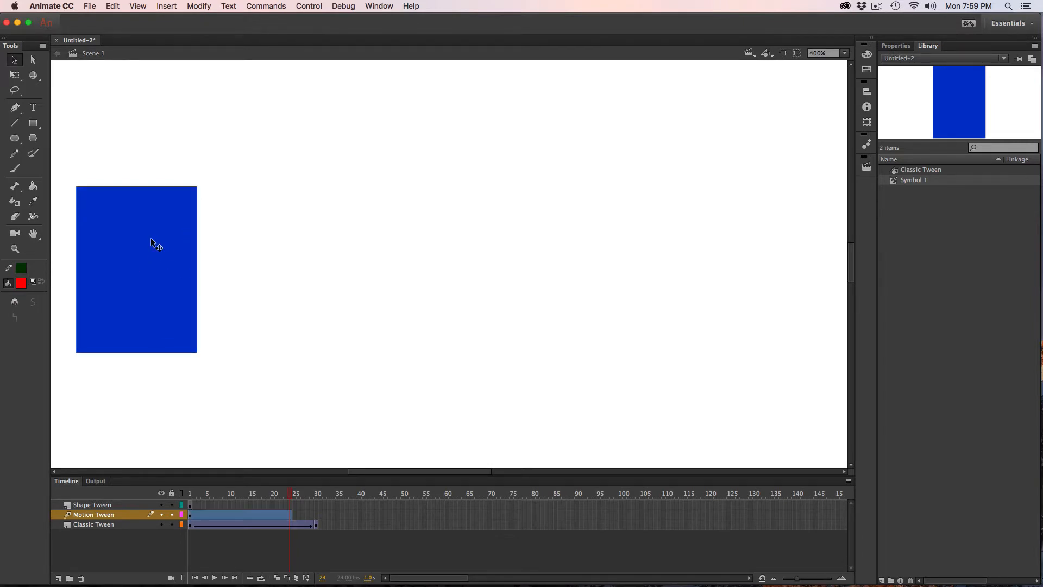
Reposition the blue rectangle at frame 10 to the right and slightly above its starting point to begin its motion path.
click(155, 243)
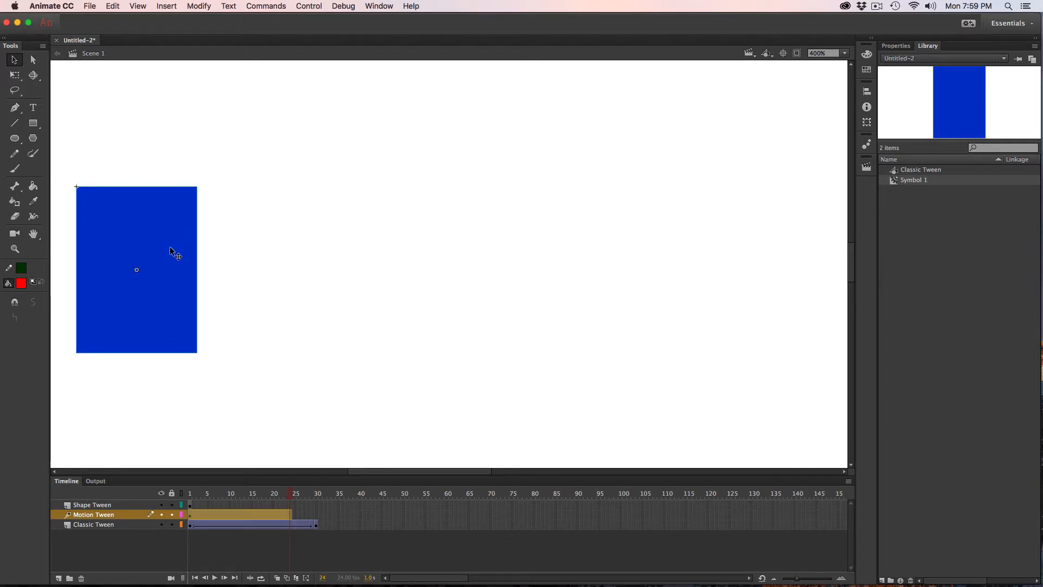
click(191, 514)
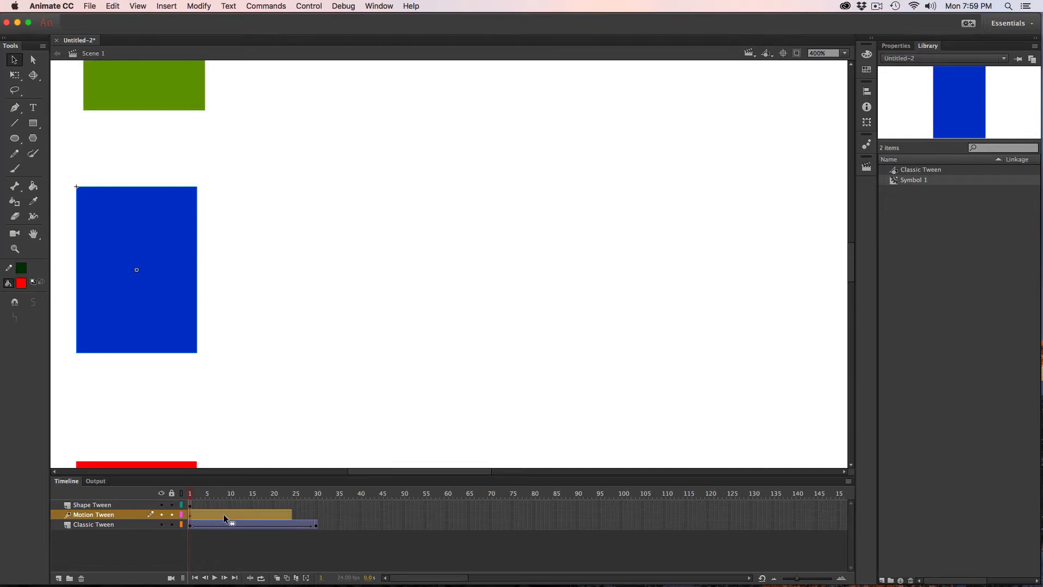
click(227, 445)
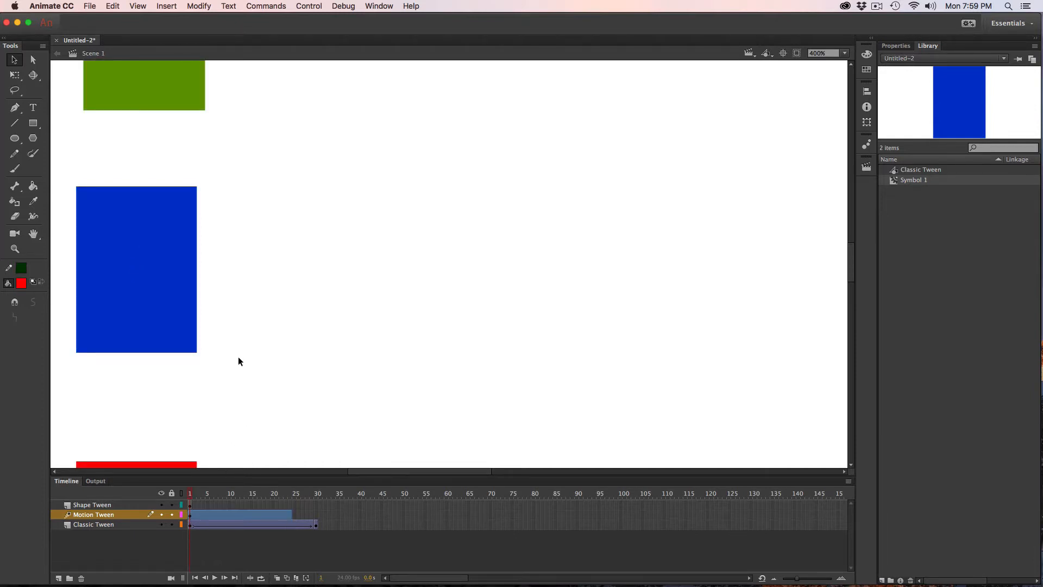
drag(192, 497, 230, 498)
drag(163, 335, 364, 288)
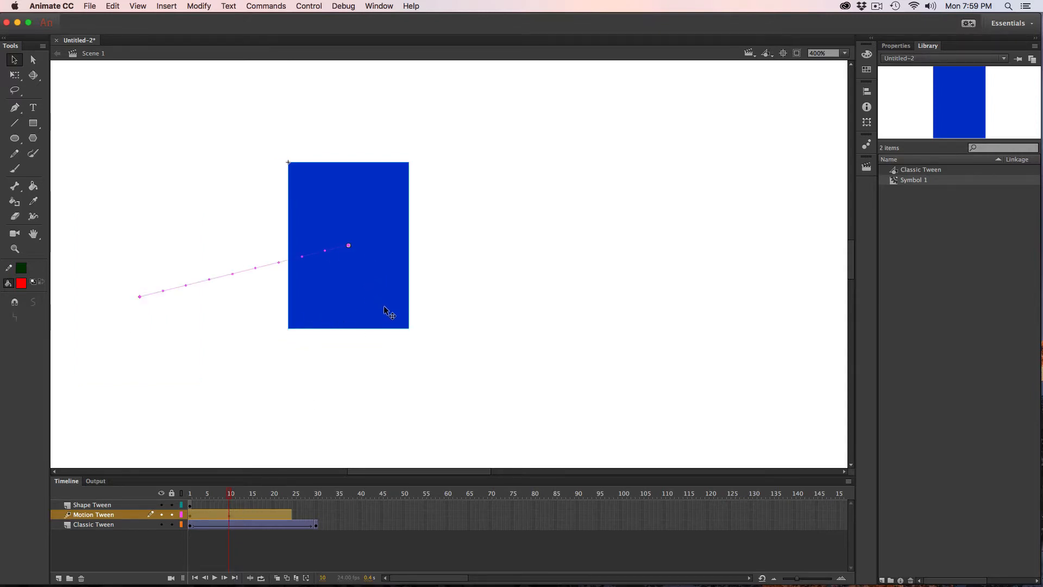
drag(345, 300, 328, 289)
Move the blue rectangle right and slightly down at frame 15, and far right and up at frame 22.
click(254, 492)
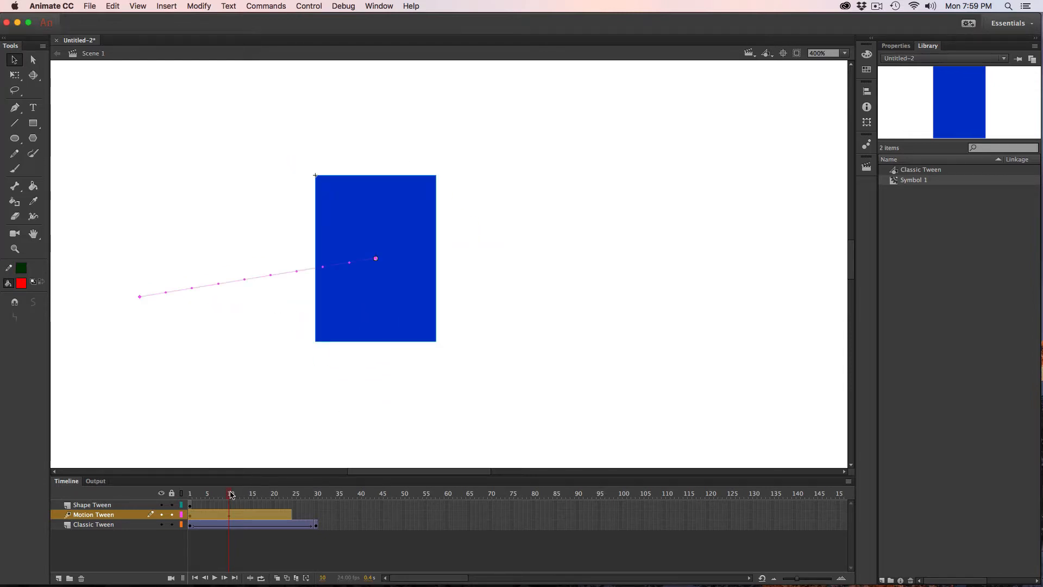
drag(391, 299, 513, 340)
drag(253, 494, 283, 495)
drag(471, 373, 696, 268)
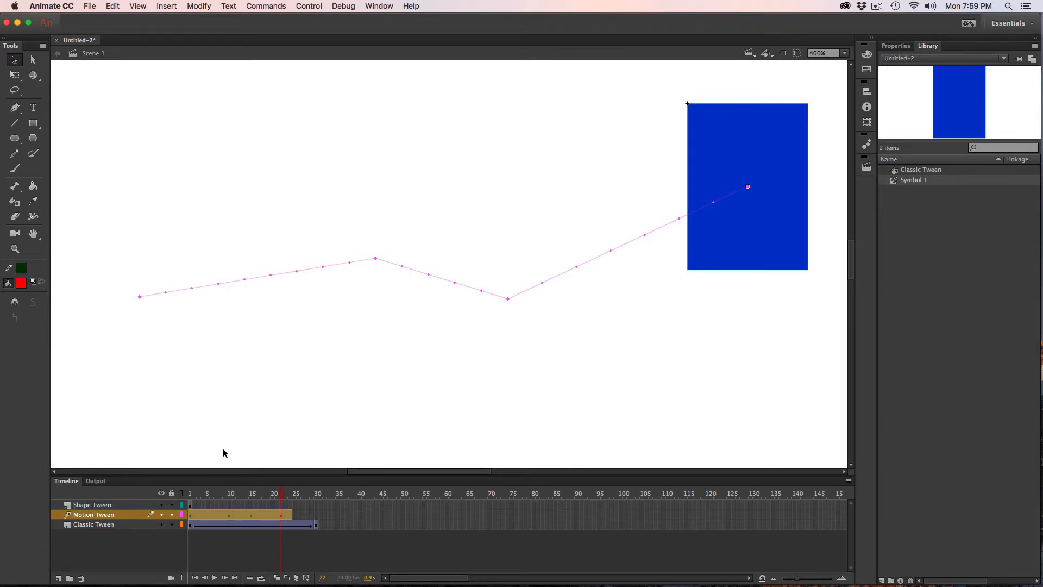
Extend the motion tween span to frame 45 and try to move its keyframe at frame 18 earlier.
click(289, 515)
drag(293, 519, 382, 516)
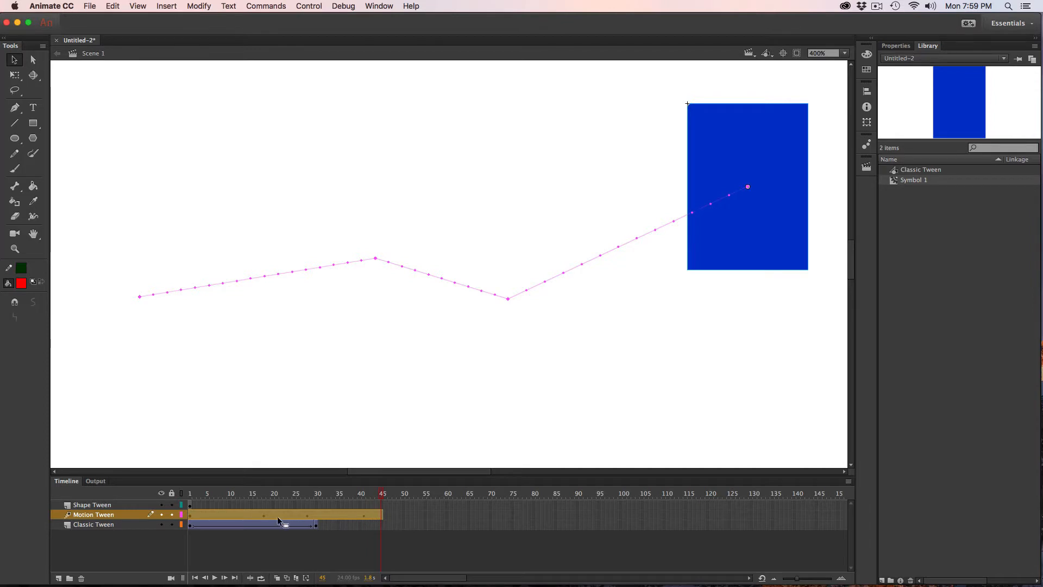
drag(262, 515, 232, 514)
click(261, 515)
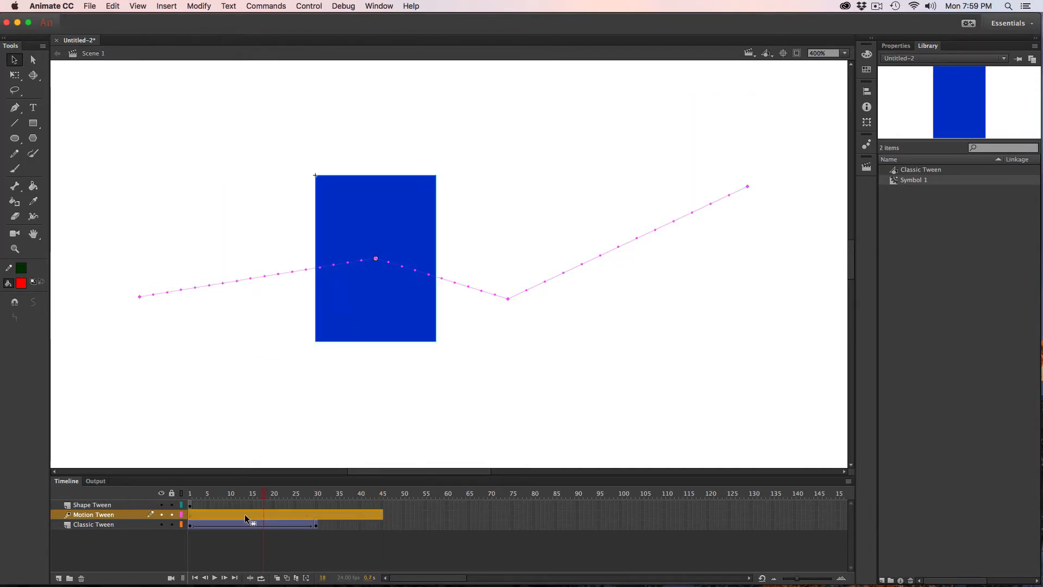
click(230, 514)
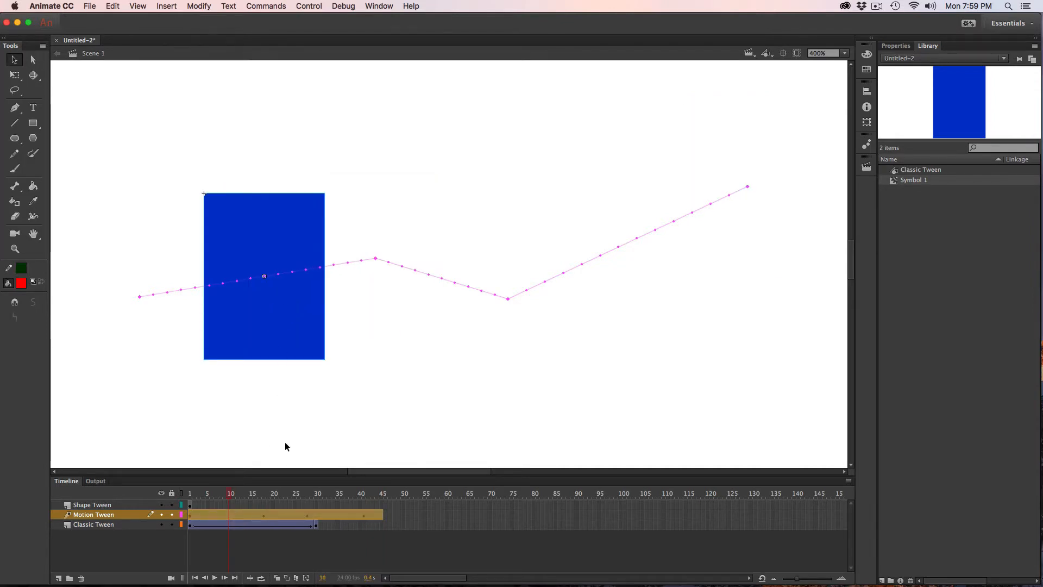
Add a position keyframe at frame 17 by slightly shifting the blue rectangle, and play the motion tween.
click(260, 514)
drag(389, 268, 393, 290)
click(379, 296)
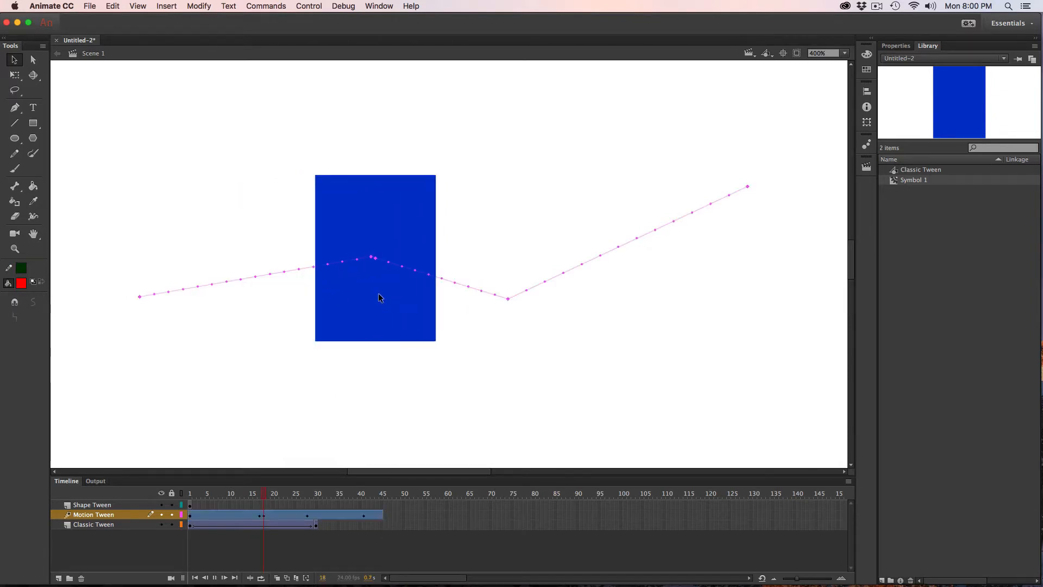
key(Return)
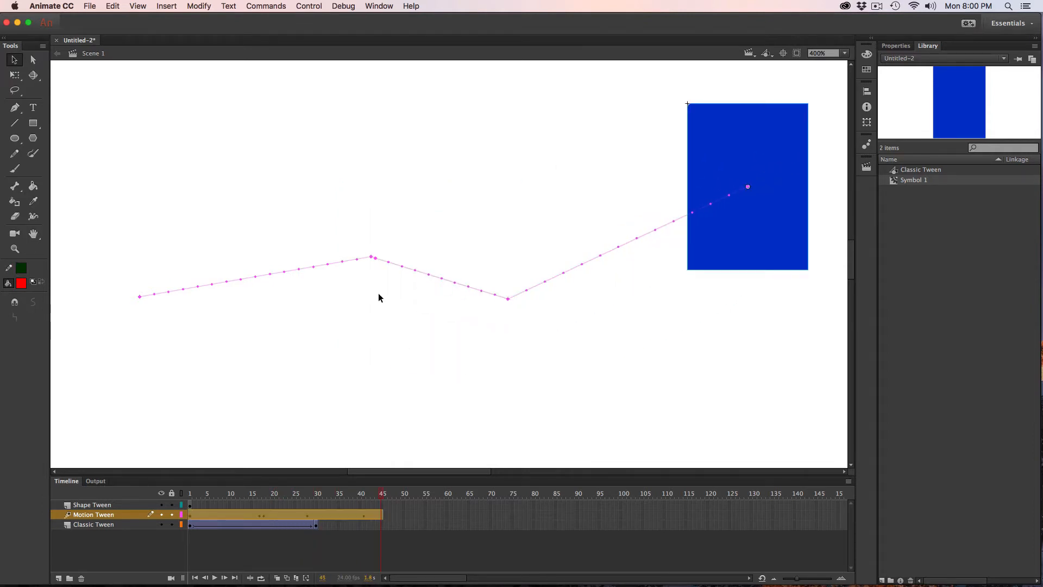
Bend the motion path's first long segment downward, the next upward and the last downward, and play the curved motion.
click(276, 289)
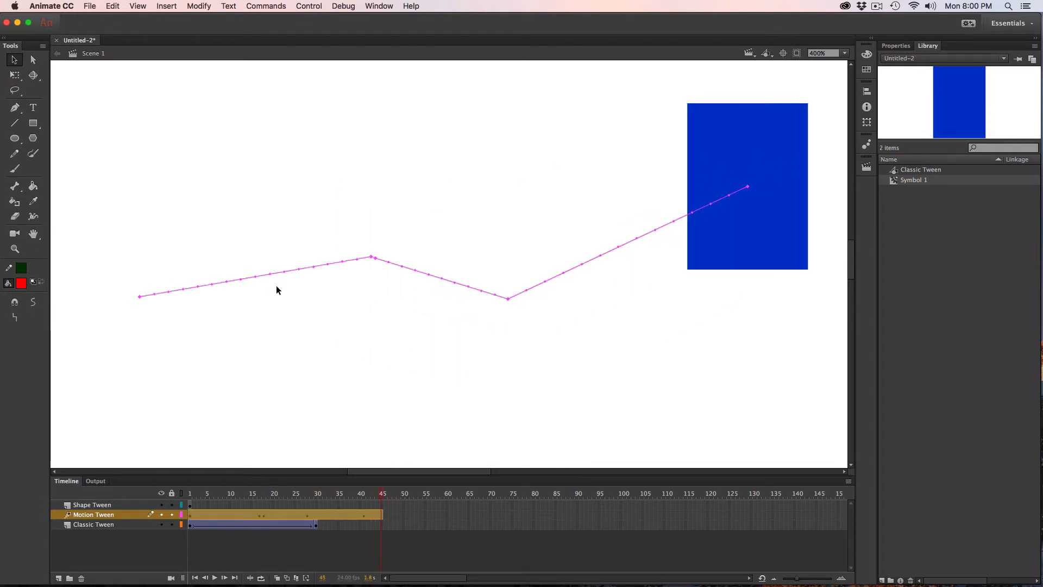
drag(266, 279, 270, 339)
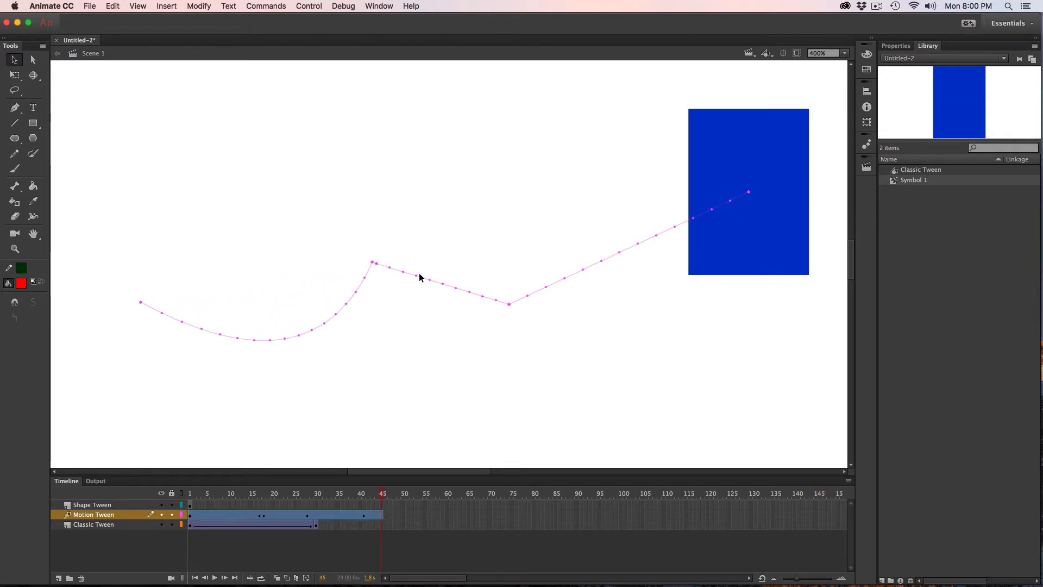
drag(419, 275, 439, 215)
drag(618, 258, 698, 344)
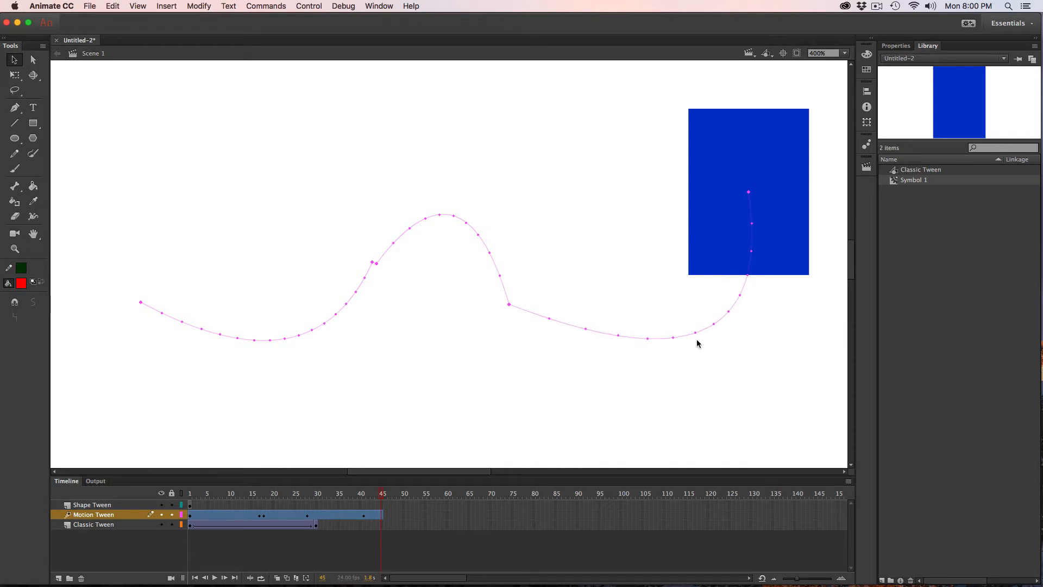
key(Return)
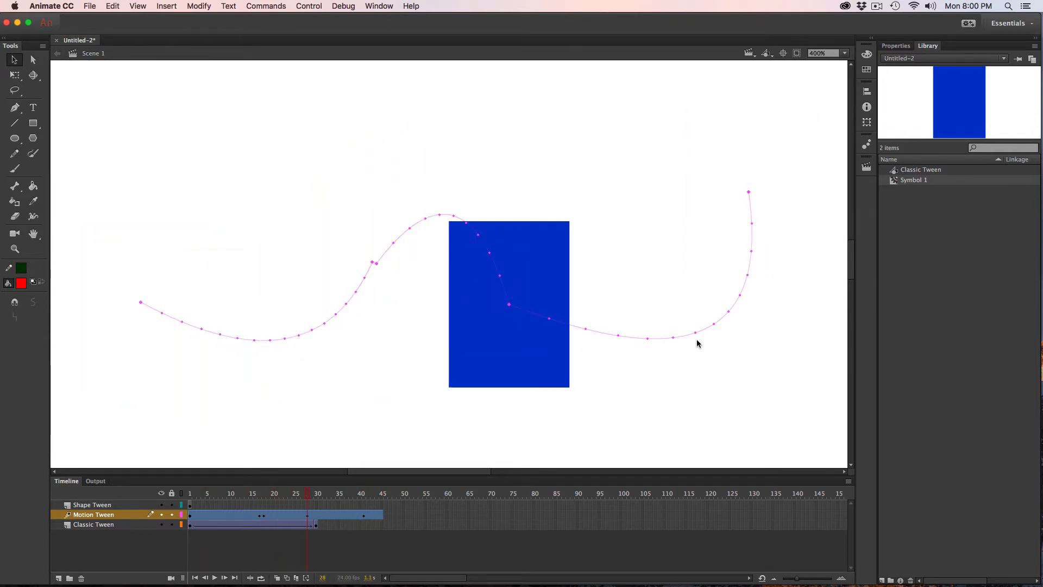
Apply a 76% Brightness color effect to the blue rectangle at frame 28 and review its playback and 3D position settings.
click(896, 46)
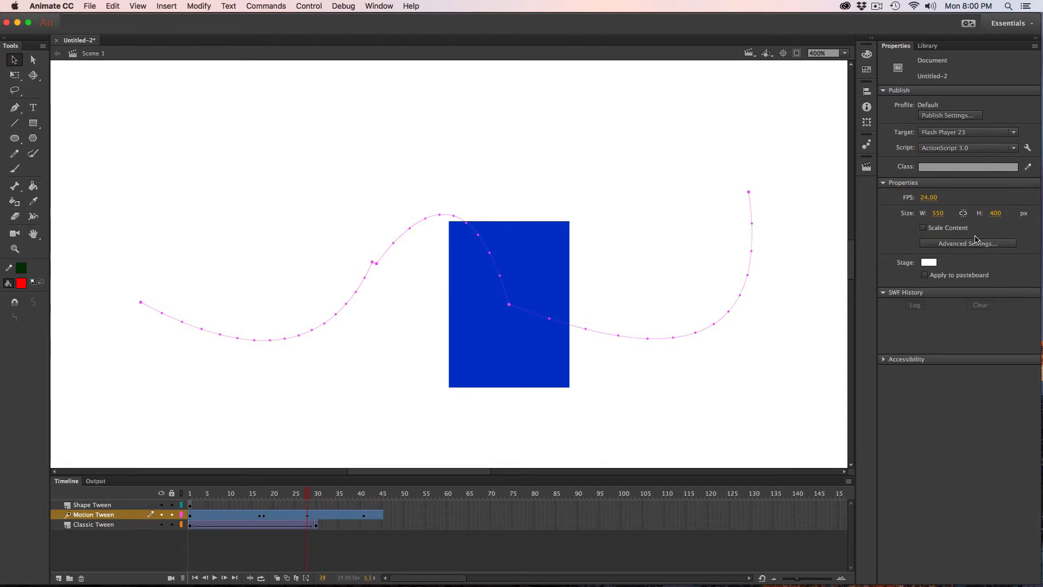
click(453, 366)
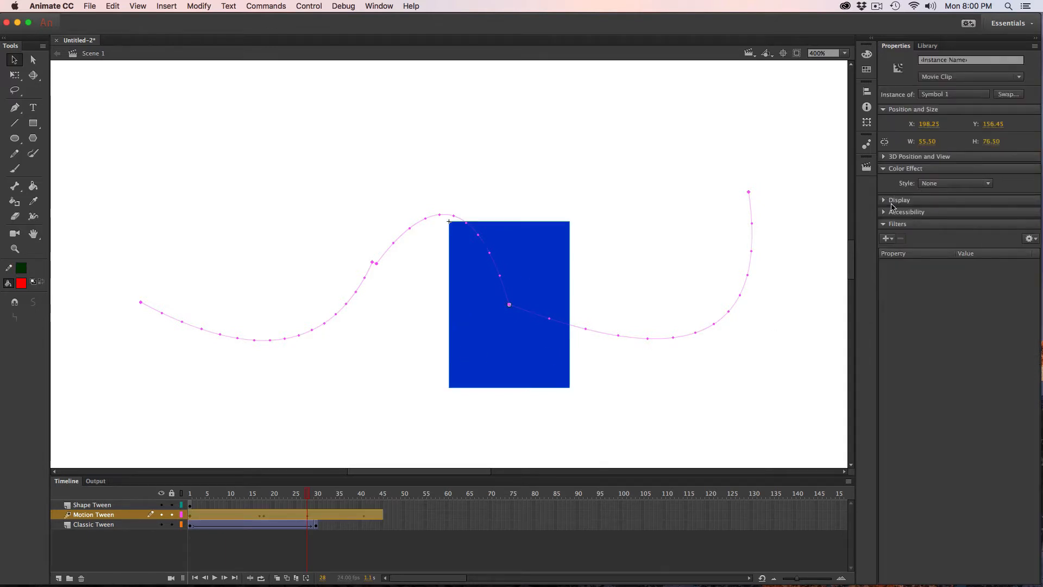
click(952, 185)
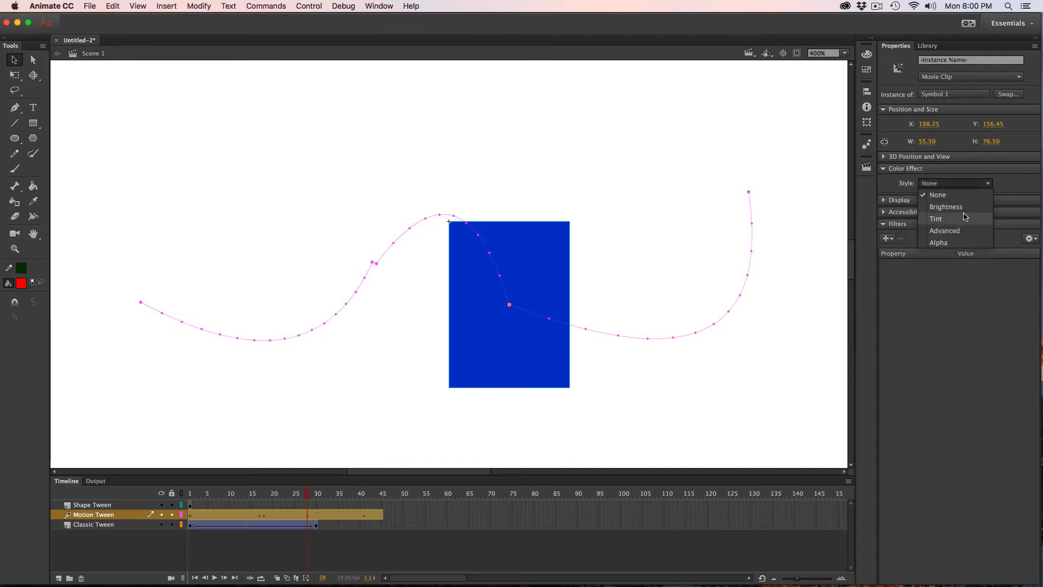
click(965, 208)
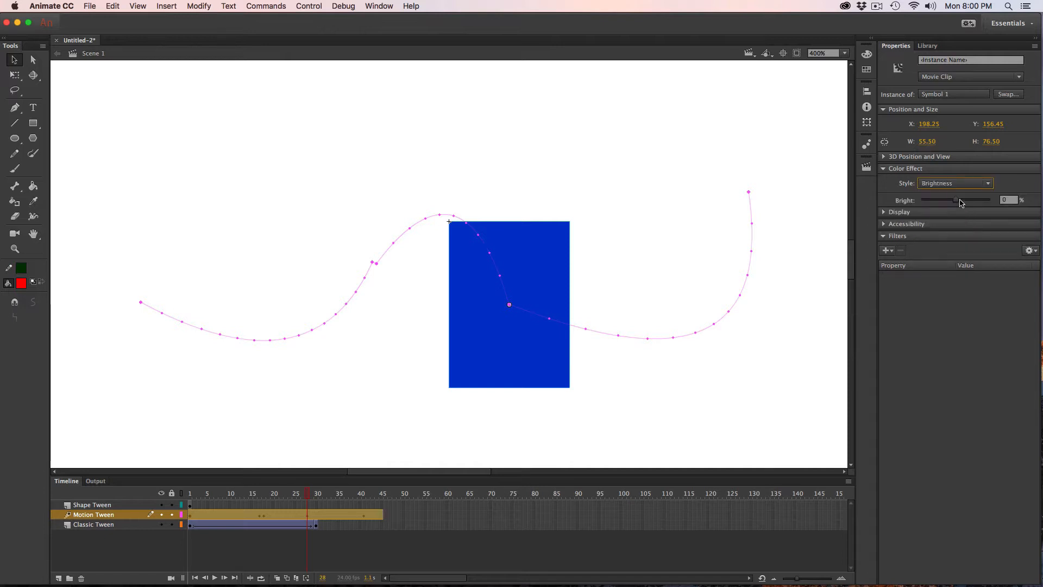
drag(961, 203, 982, 203)
key(Return)
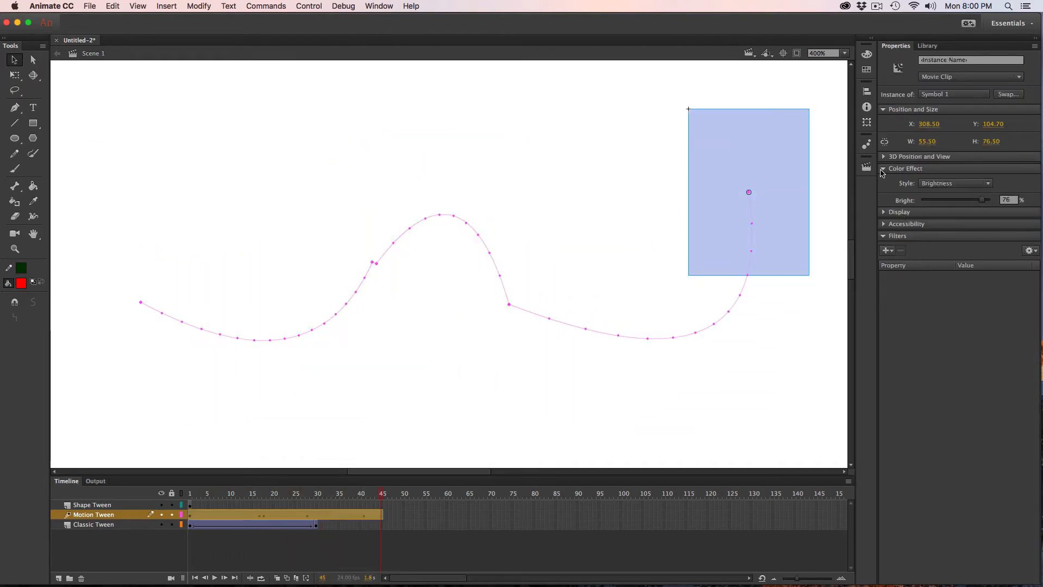
click(884, 157)
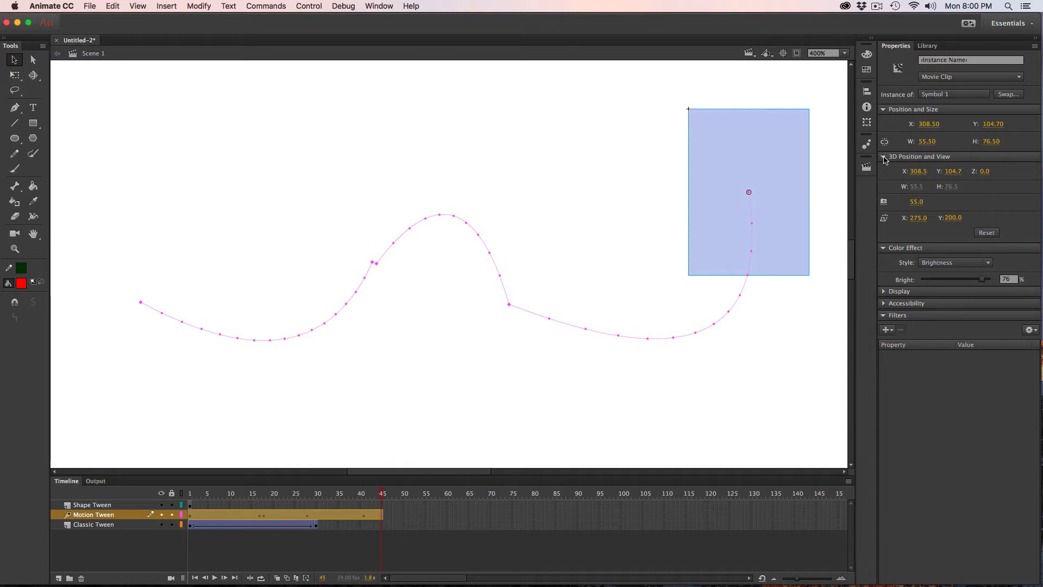
click(884, 158)
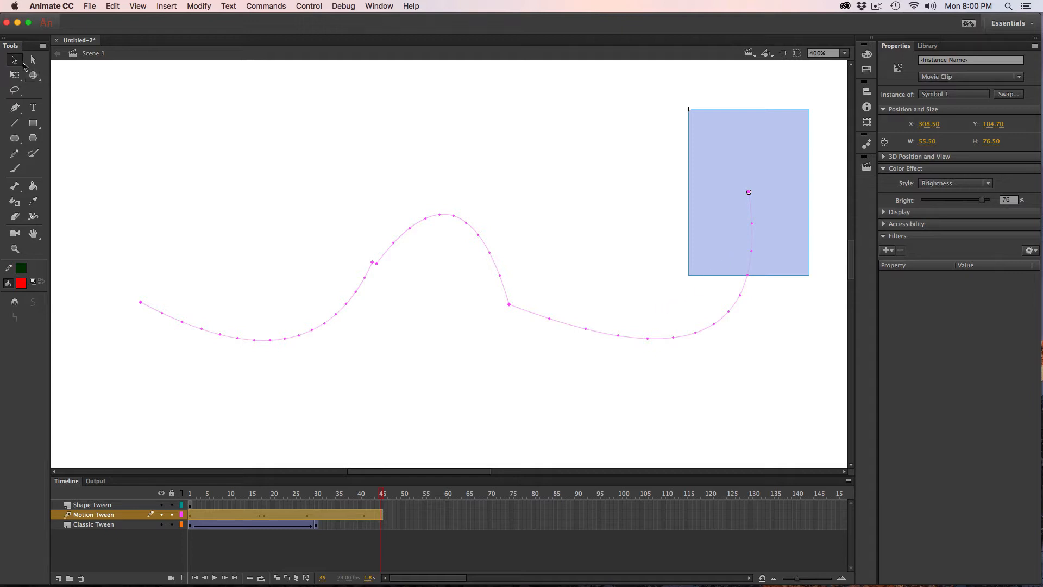
Apply a shape tween to the green rectangle at frame 1 of the Shape Tween layer.
drag(180, 110, 267, 324)
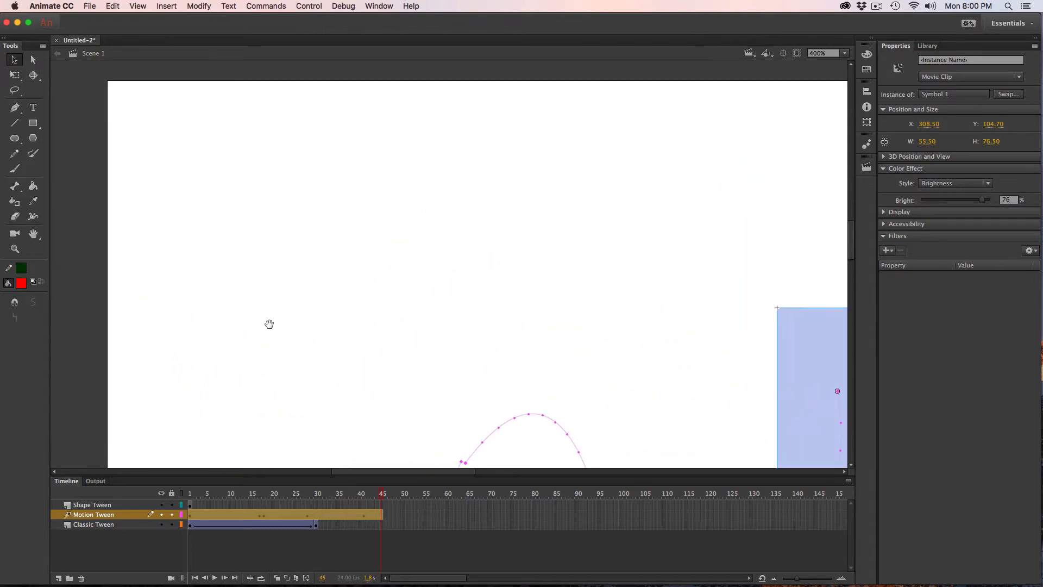
click(93, 507)
click(189, 504)
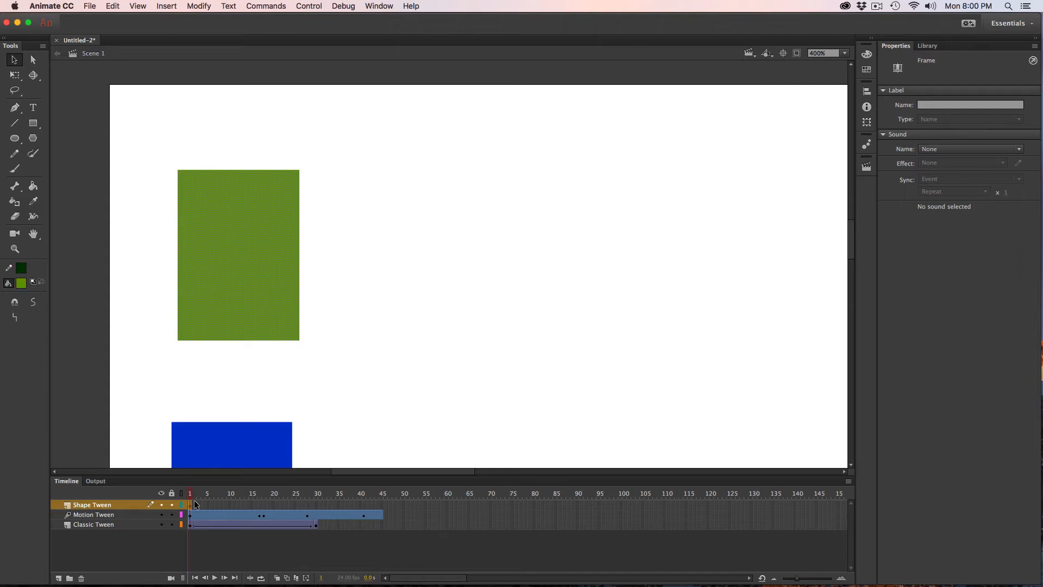
drag(256, 380, 174, 409)
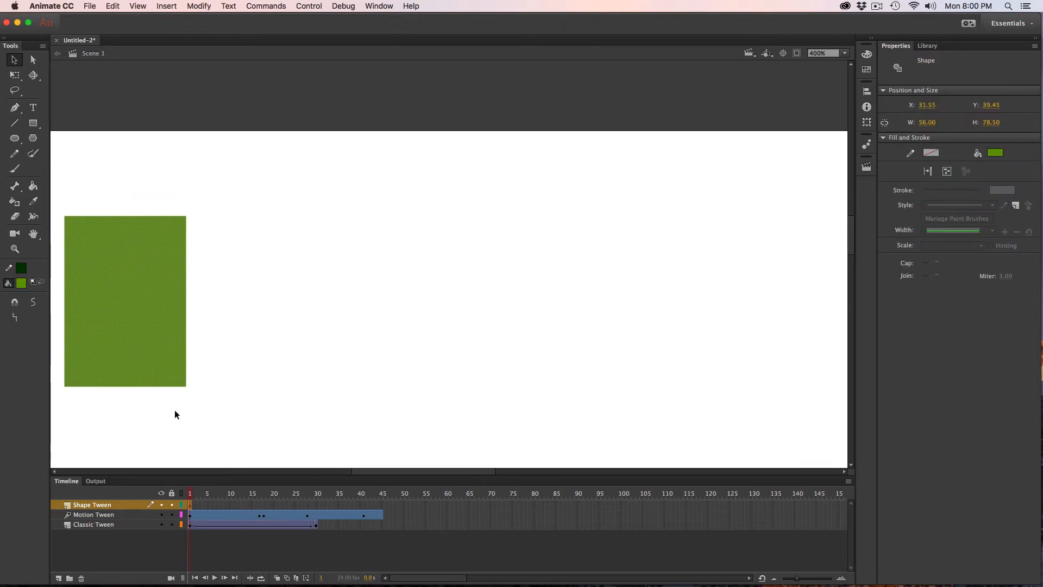
click(218, 400)
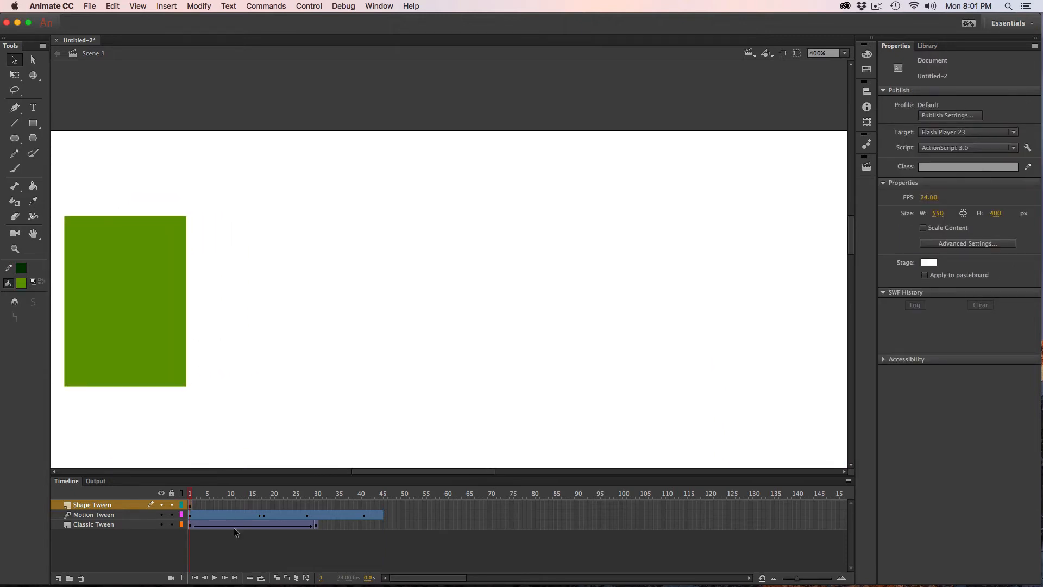
click(145, 371)
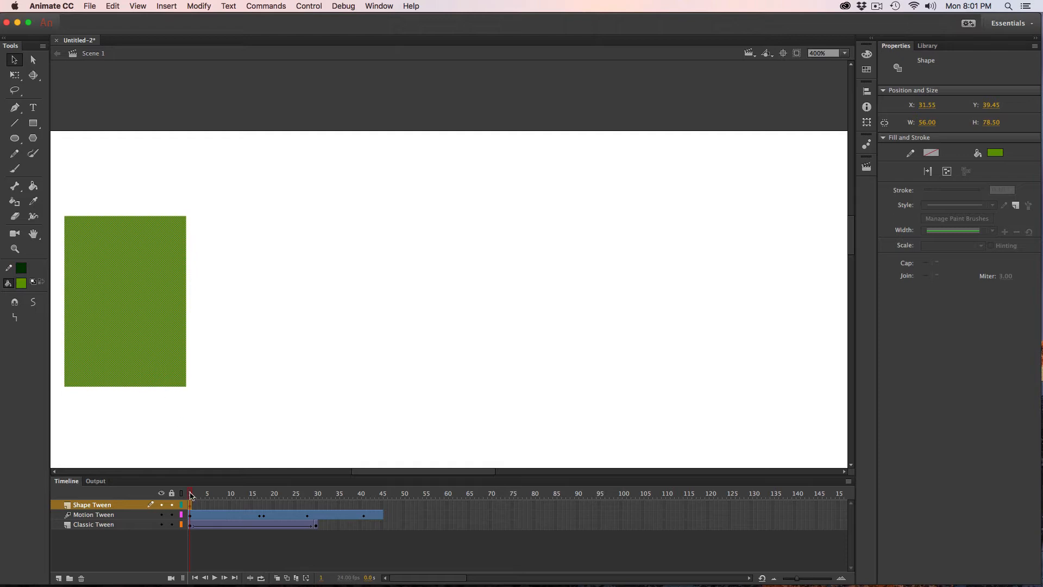
click(167, 5)
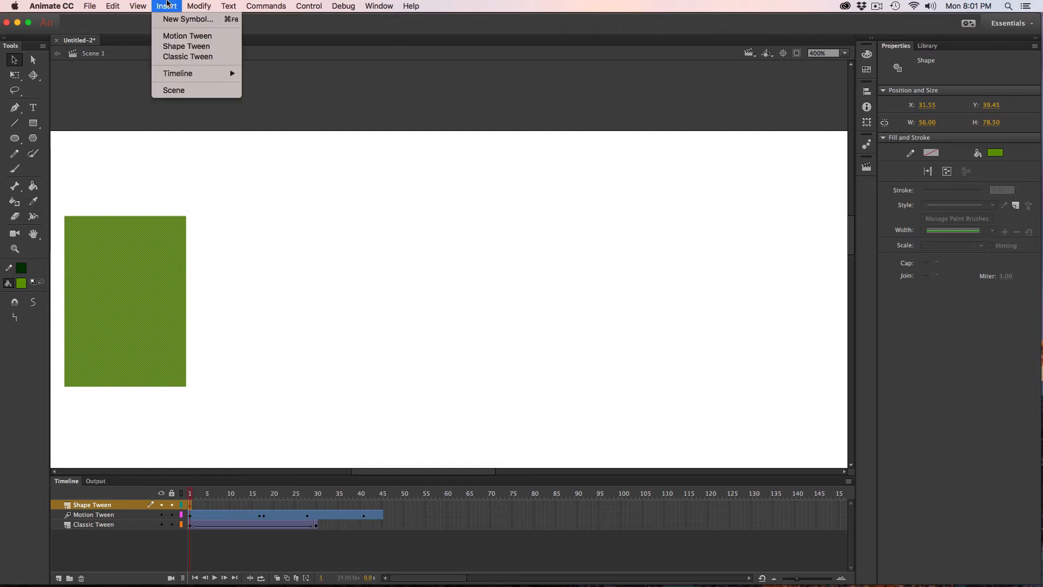
click(184, 49)
Insert a keyframe at frame 30 on the Shape Tween layer and move the green rectangle right to about X 175.5.
click(233, 505)
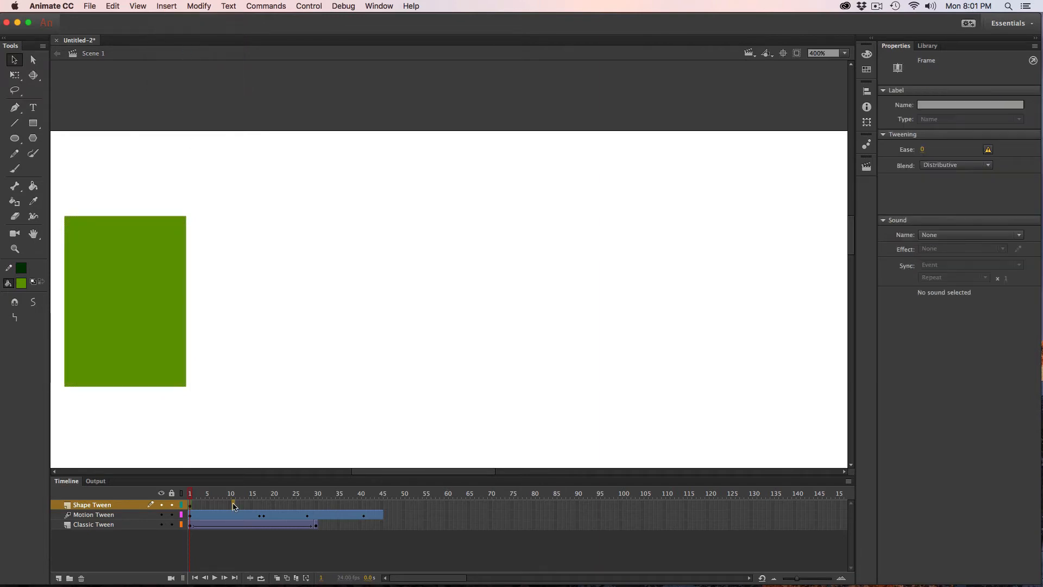
click(188, 505)
click(202, 495)
drag(203, 495, 317, 495)
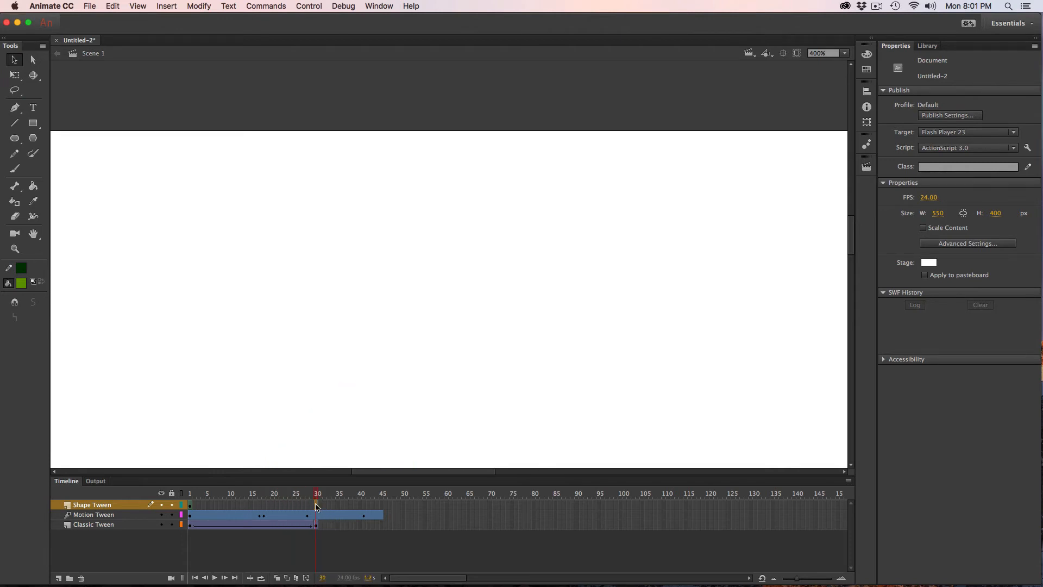
click(318, 506)
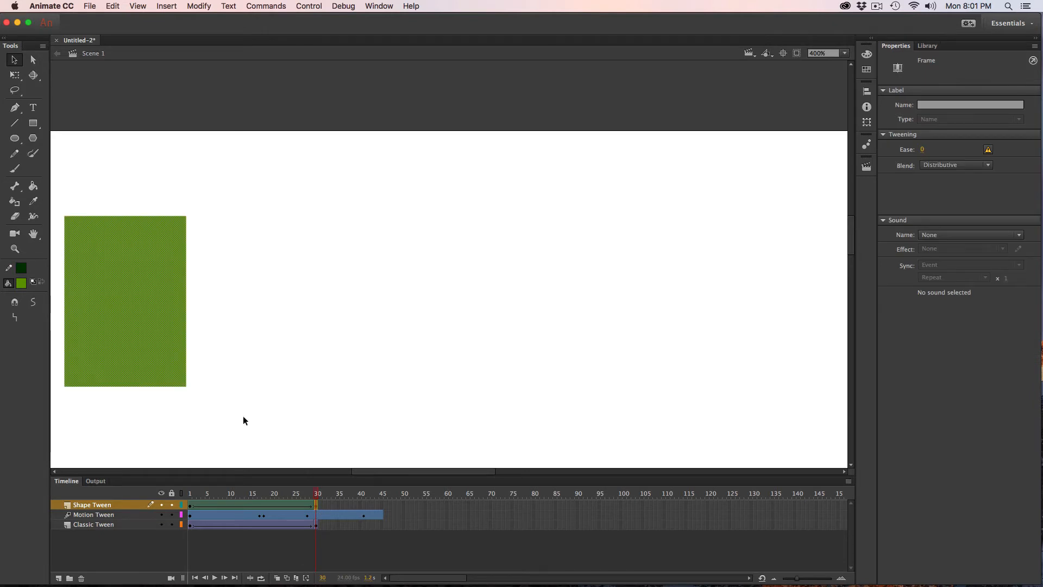
drag(135, 366, 438, 370)
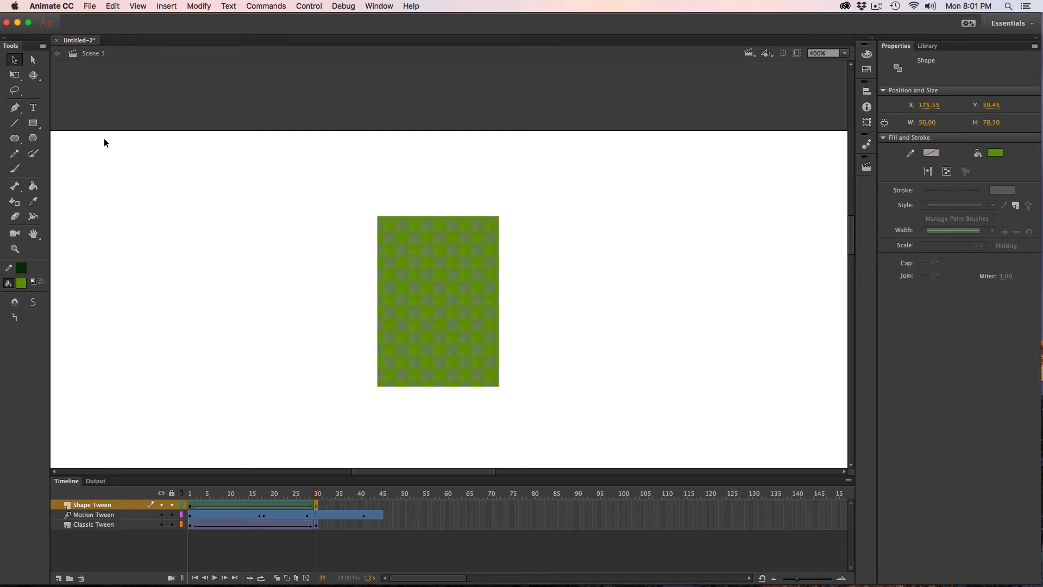
Distort the green rectangle's two upper corners at frame 30 with Free Transform into a slanted shape about 68.5 by 33 px.
click(15, 76)
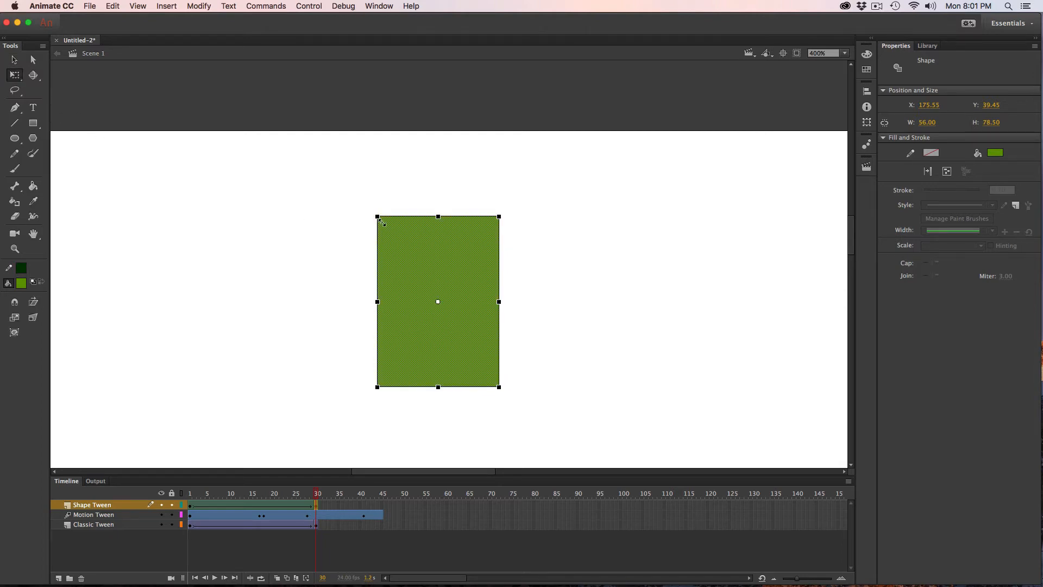
drag(382, 221, 426, 288)
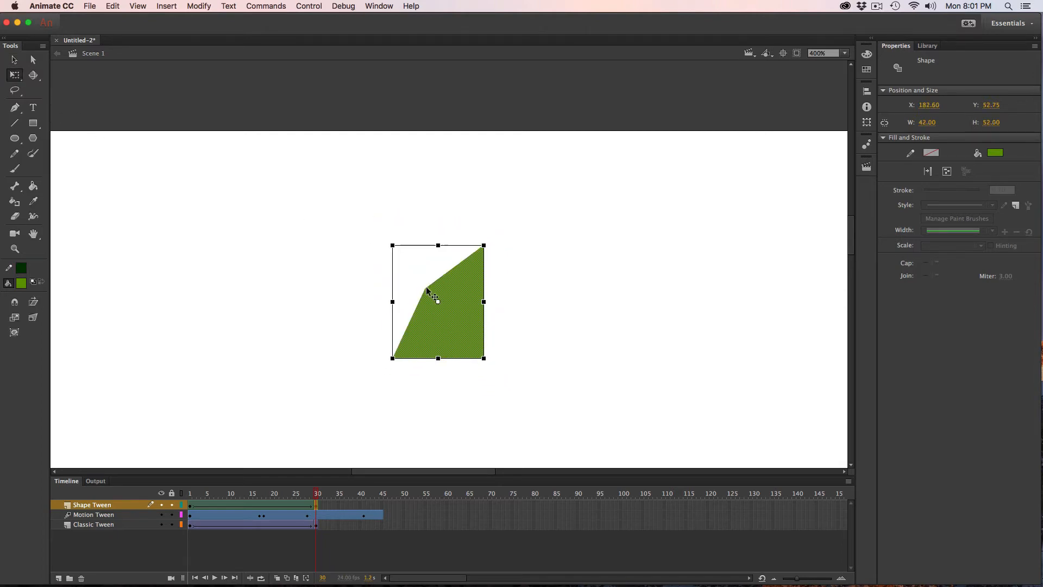
drag(484, 245, 539, 288)
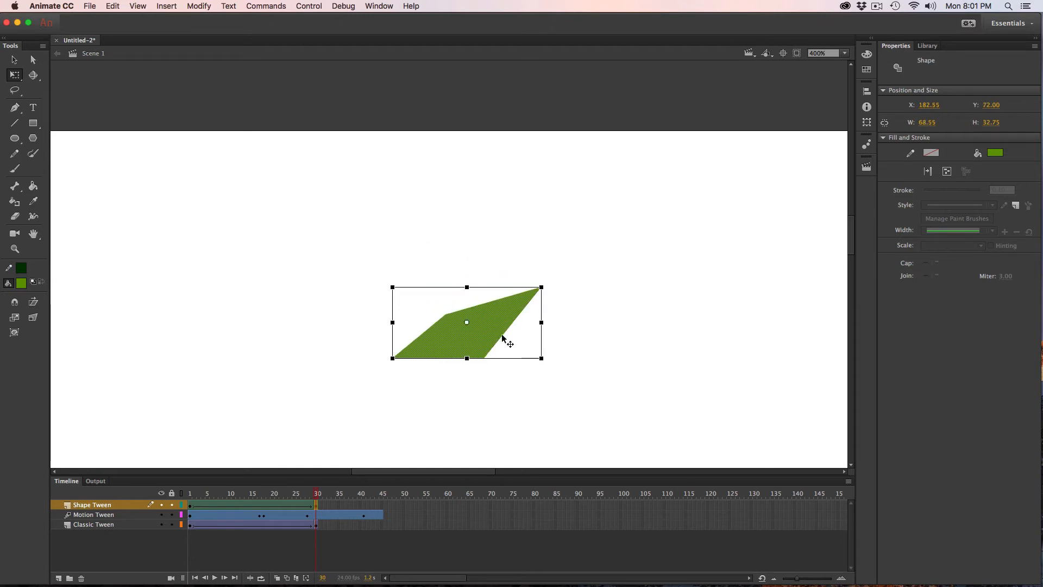
Skew and stretch the green shape downward at frame 30 to about 58.5 by 49.5 px, and play the animation.
drag(467, 358, 478, 393)
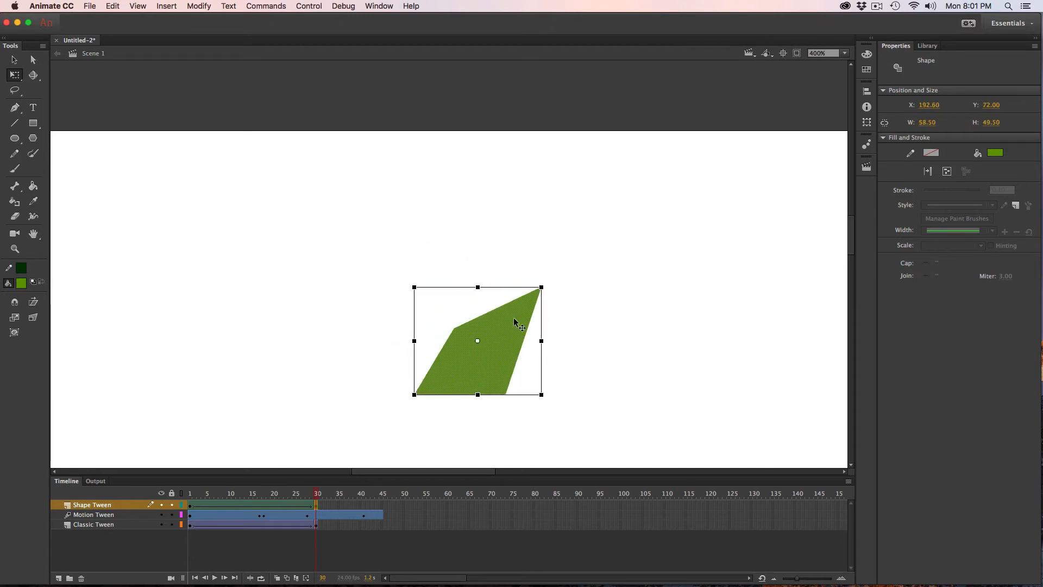
key(Return)
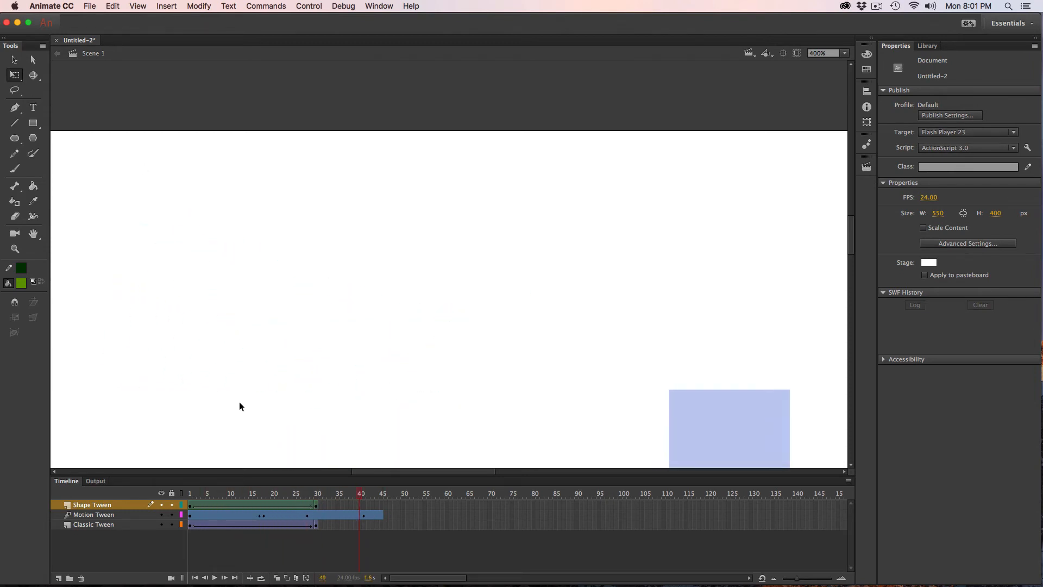
Clear all frames after frame 30 on the Motion Tween layer and play back the shortened animation.
click(316, 505)
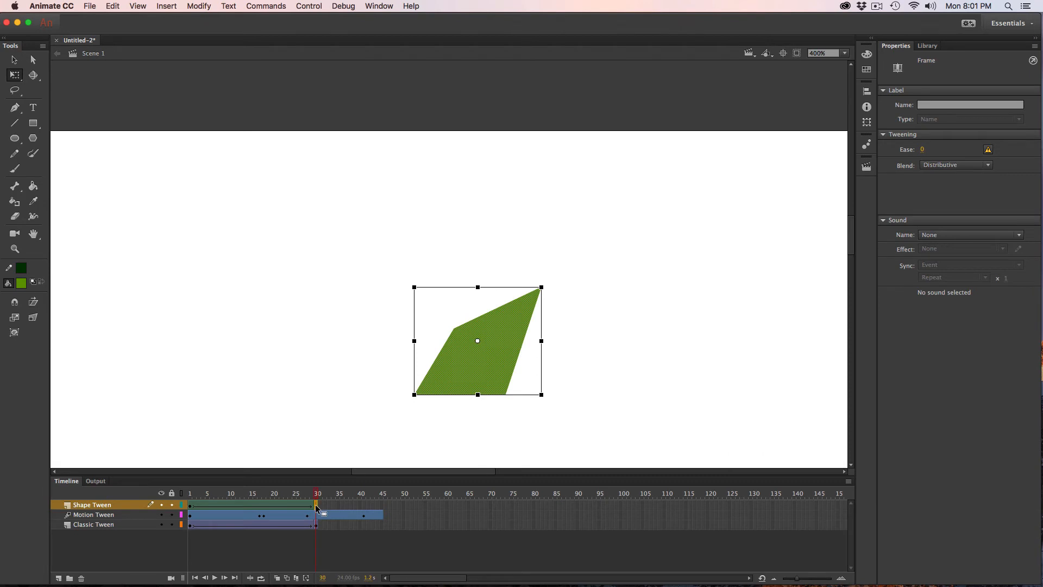
drag(324, 515, 399, 515)
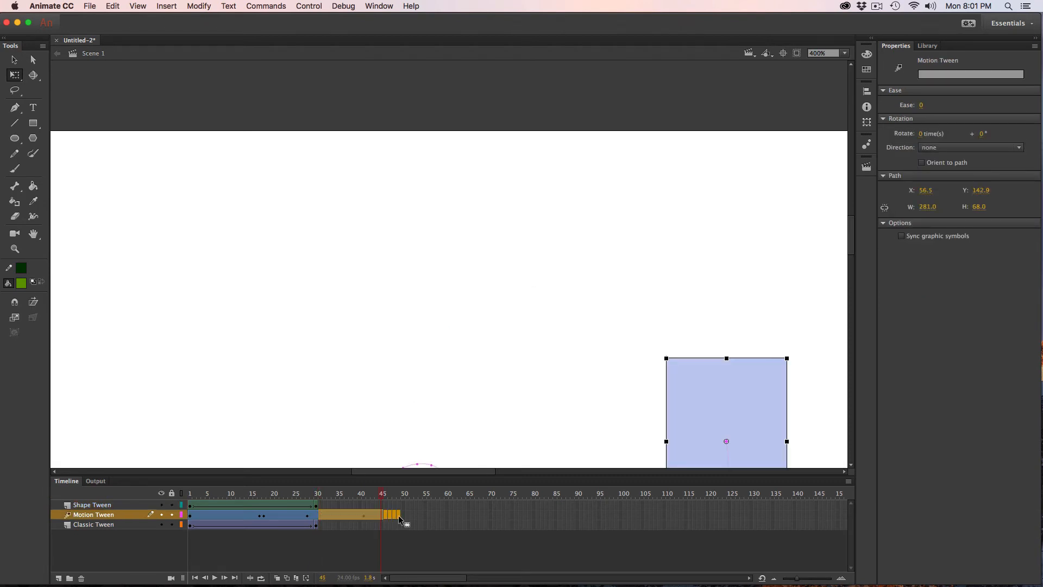
key(shift+F5)
key(Return)
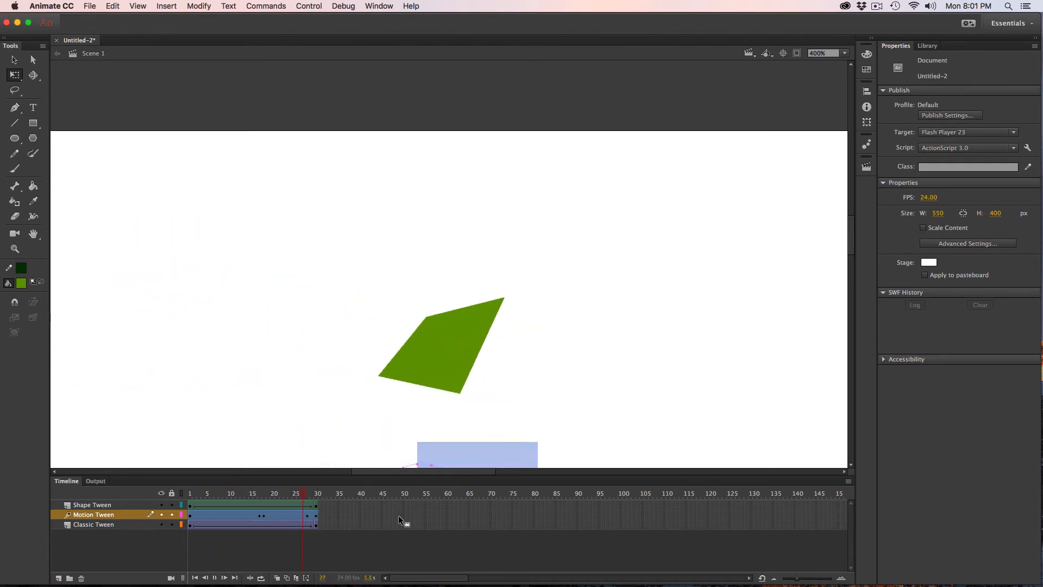
click(399, 515)
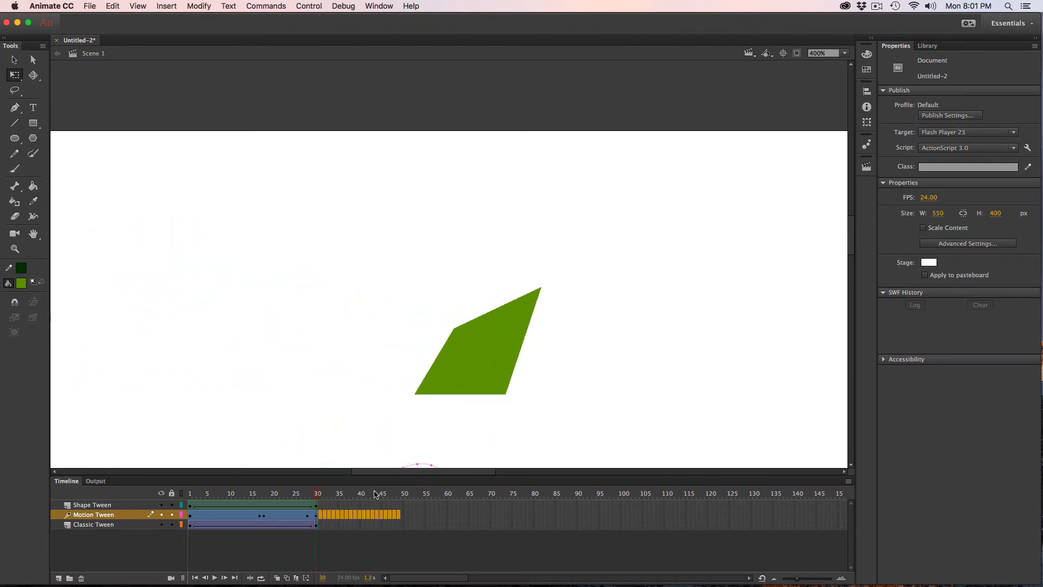
Set the green rectangle's shape tween ease to 100 out at frame 1 and preview the motion.
click(191, 505)
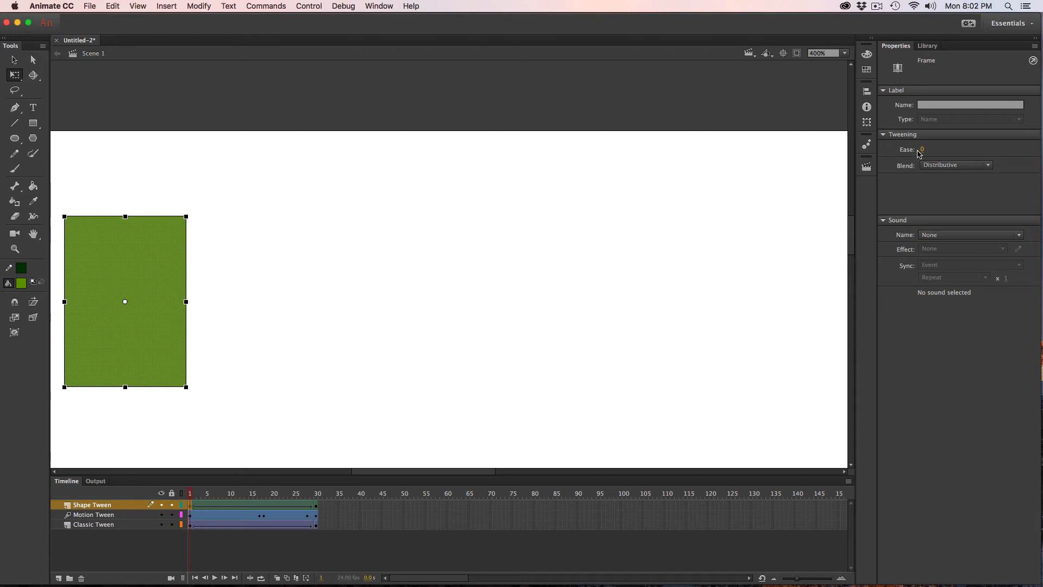
drag(923, 150, 1040, 157)
key(Return)
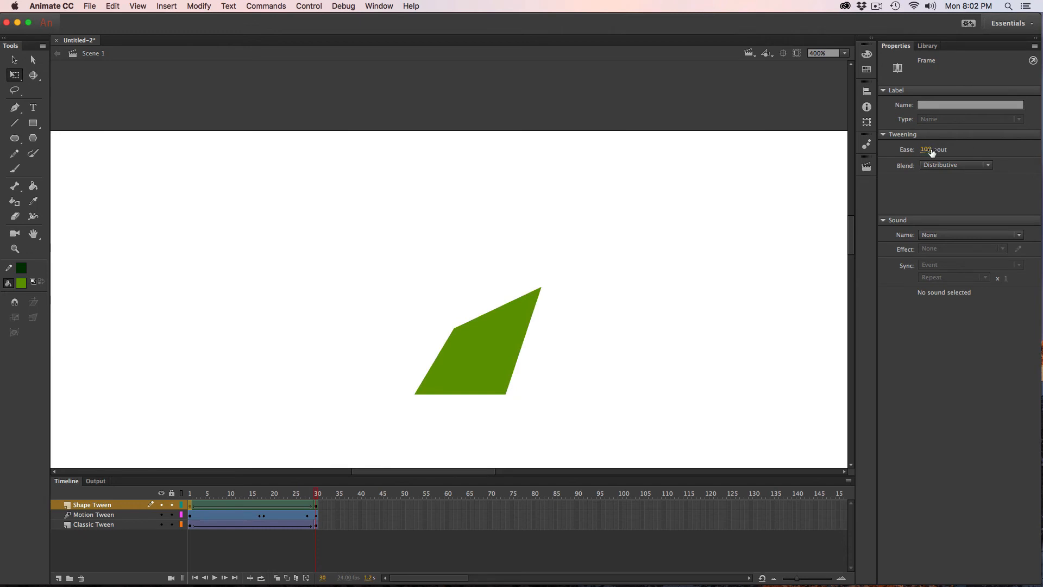
Set the green rectangle's shape tween ease to -100 in and play all three tweens at 200% zoom.
drag(926, 149, 695, 176)
key(Return)
scroll(690, 177, down, 5)
key(super+minus)
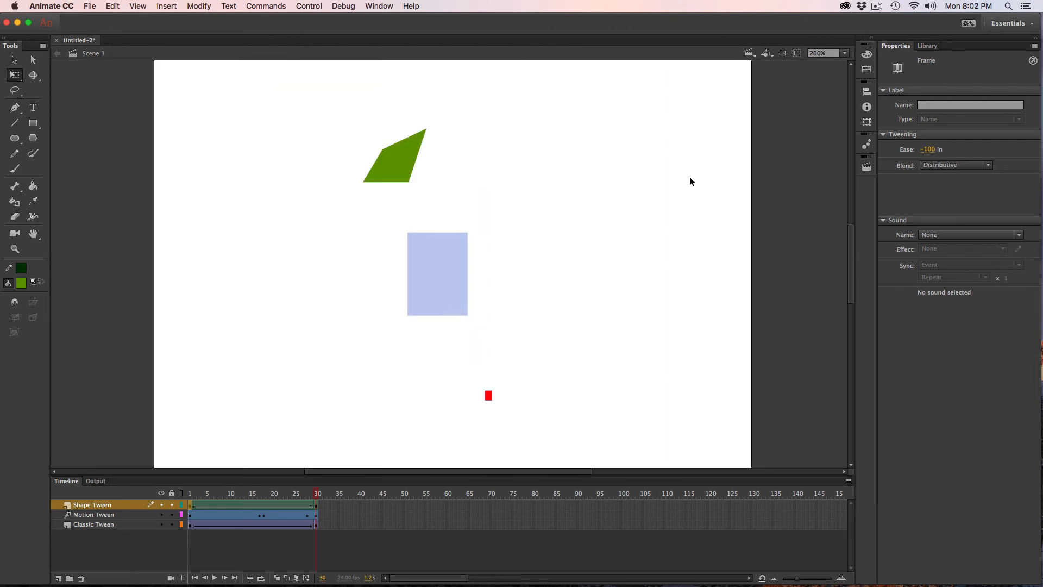
key(Return)
click(190, 526)
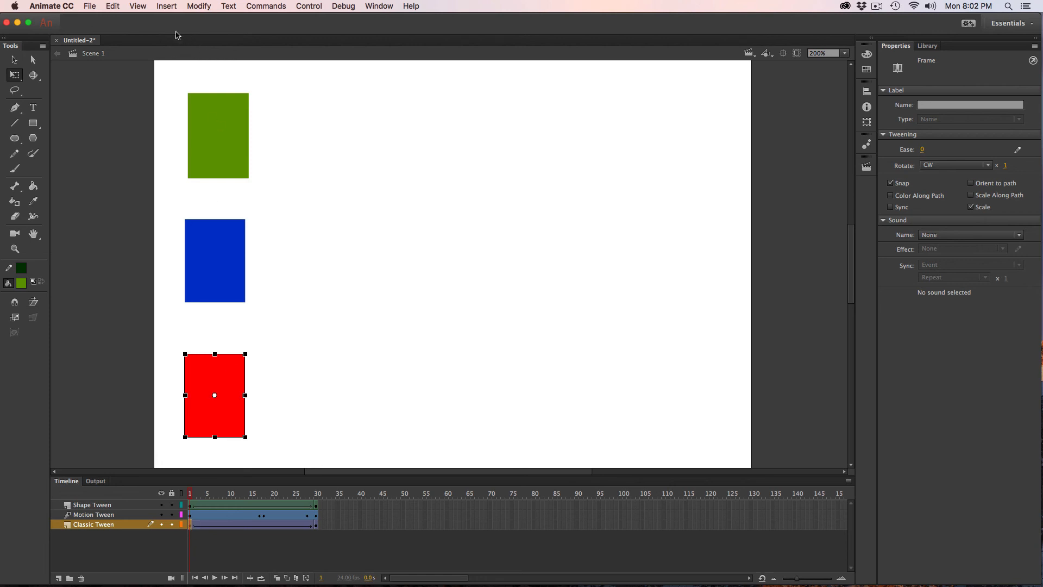
click(154, 4)
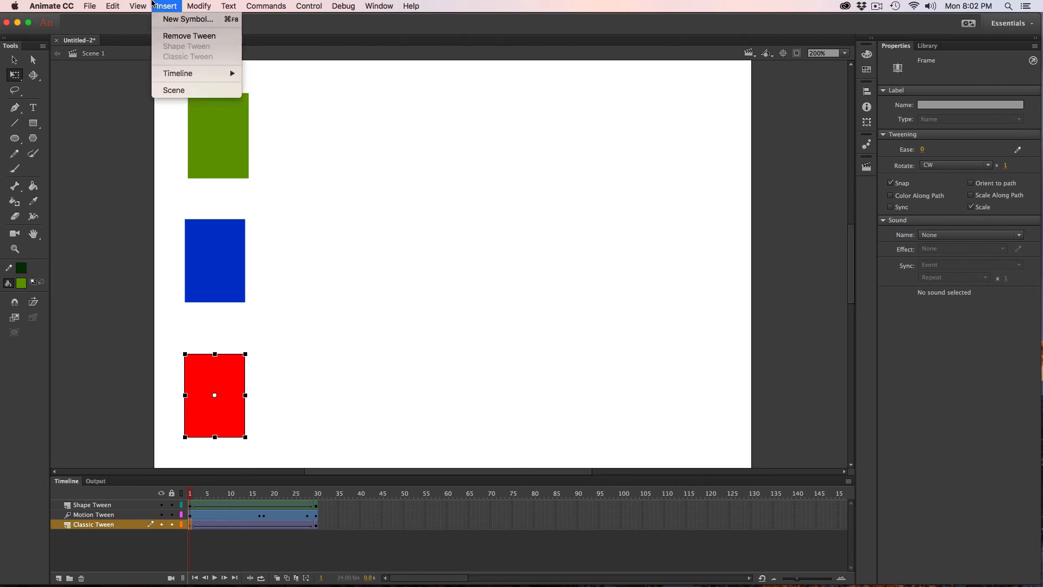
mouse_move(113, 6)
mouse_move(139, 179)
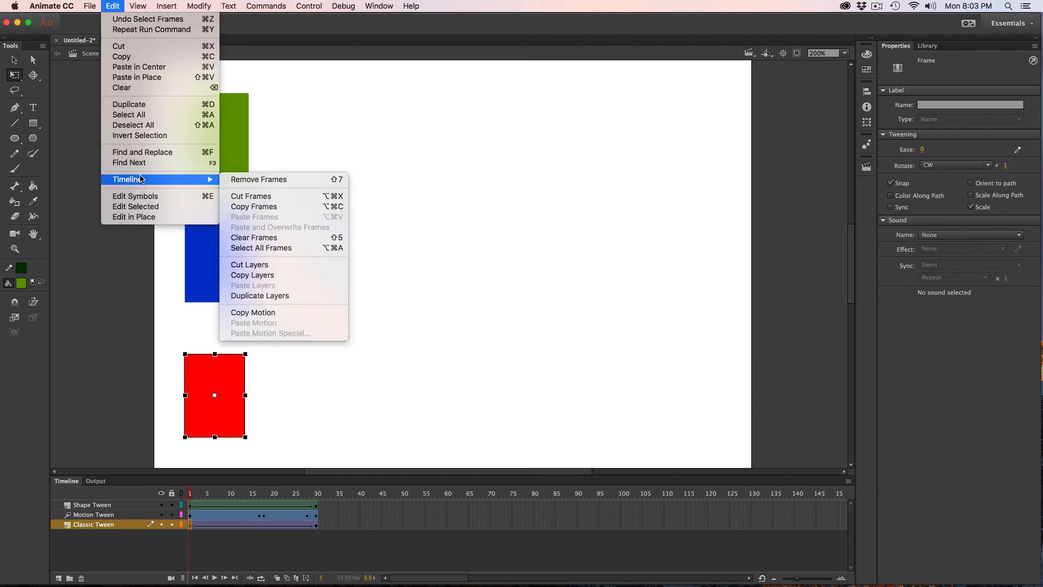
key(Return)
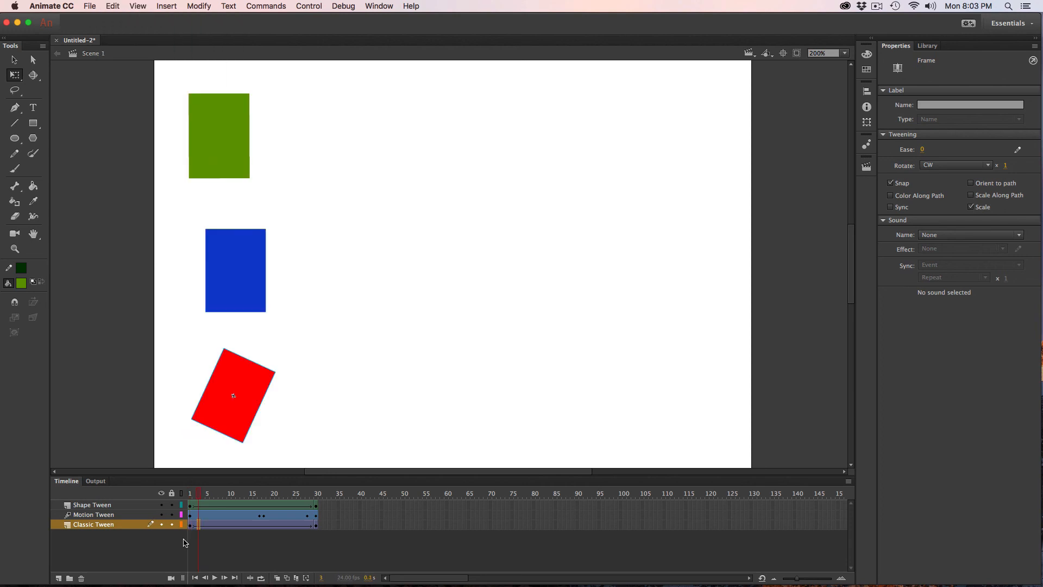
click(208, 544)
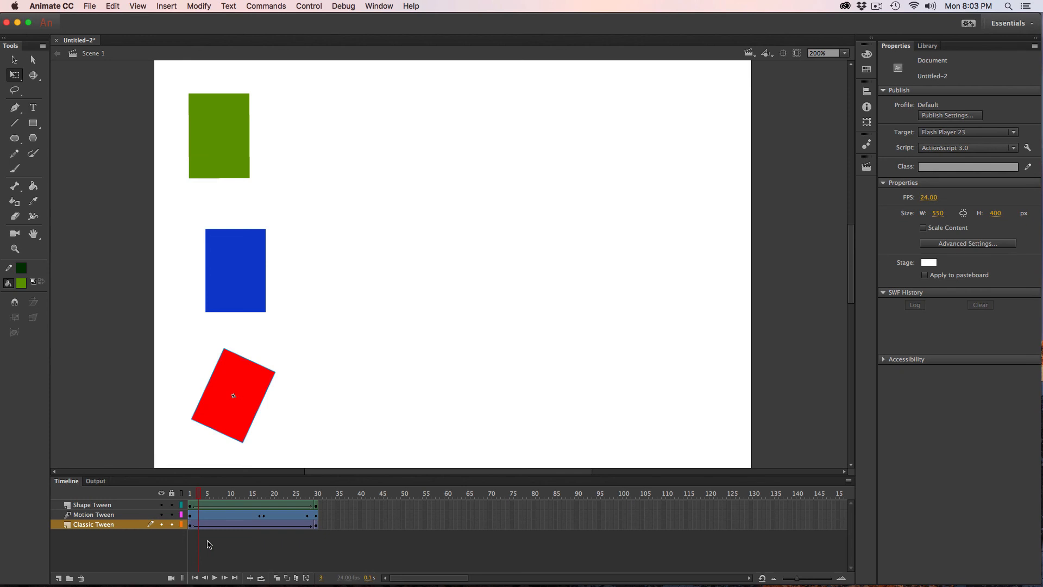
Remove the tween from the red rectangle at frame 1 of the Classic Tween layer.
right_click(190, 525)
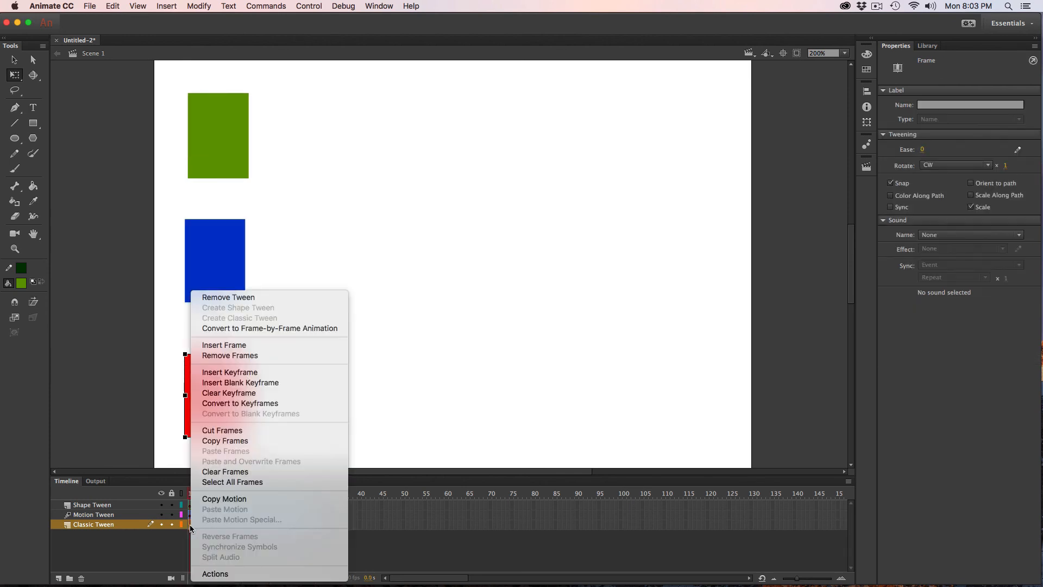
click(266, 297)
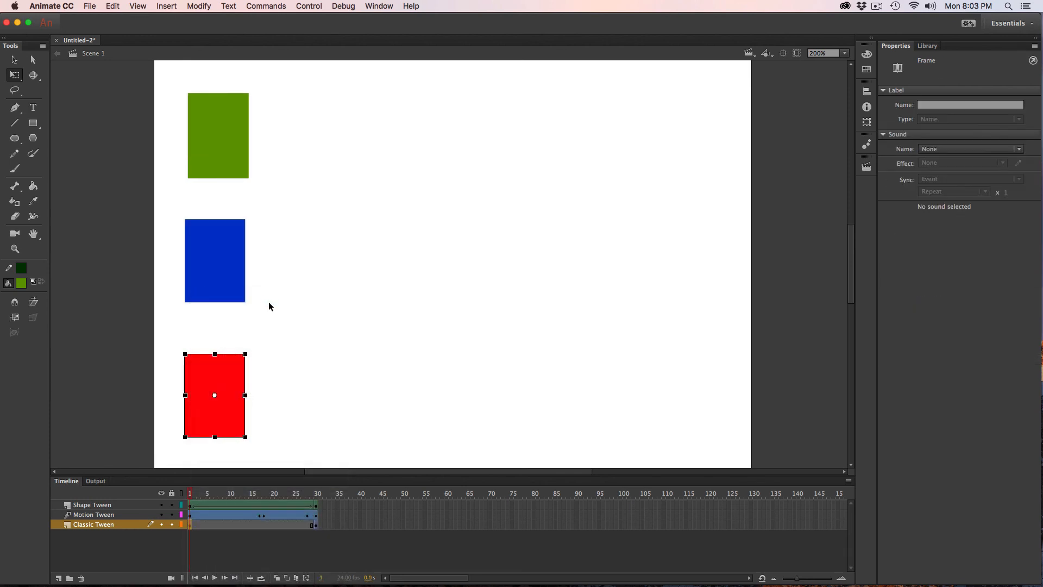
Open Refine Tween for the blue rectangle's motion tween and view its Location X and Y curves.
click(192, 515)
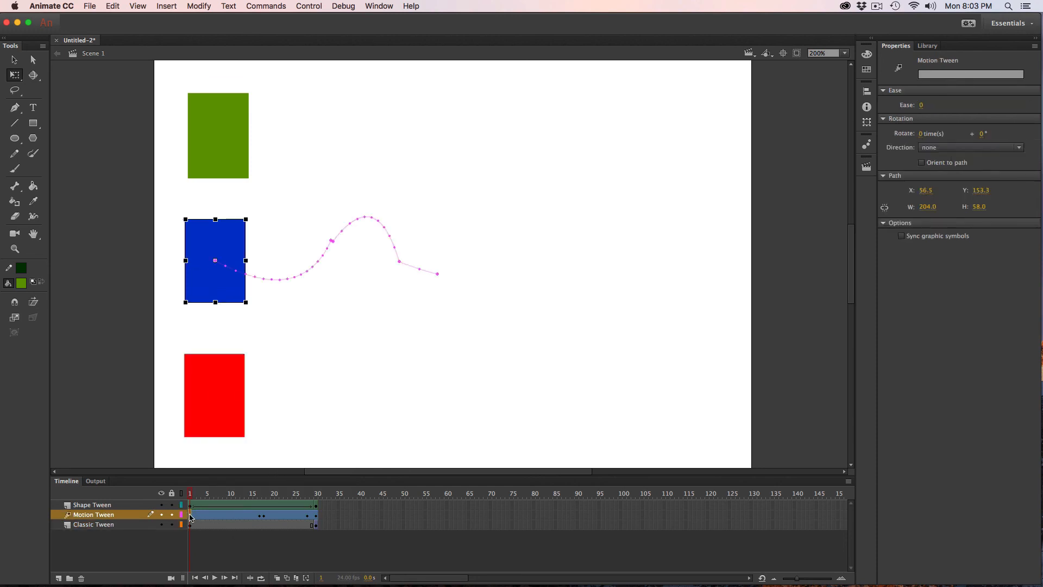
right_click(191, 517)
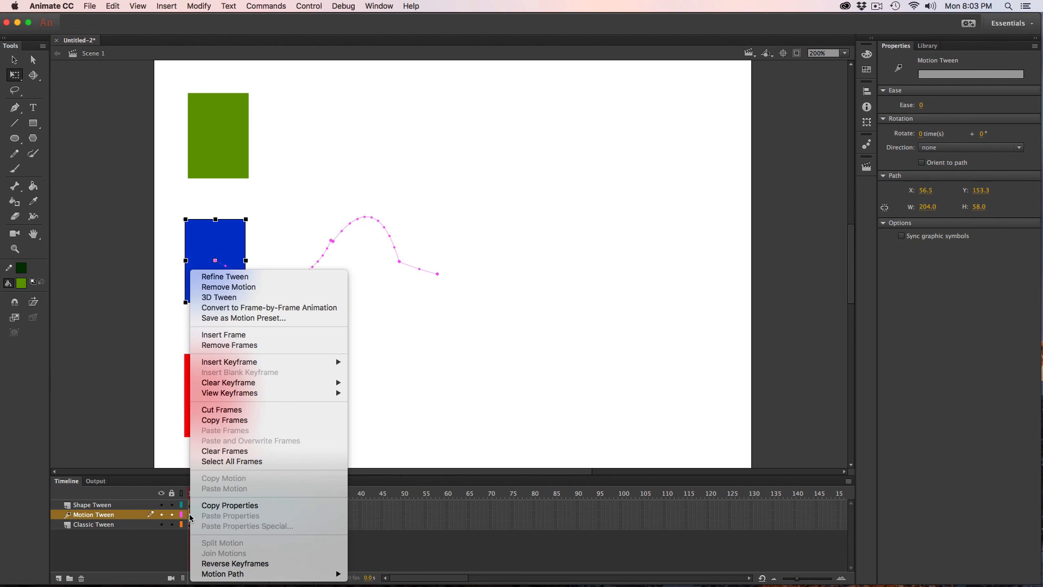
click(259, 279)
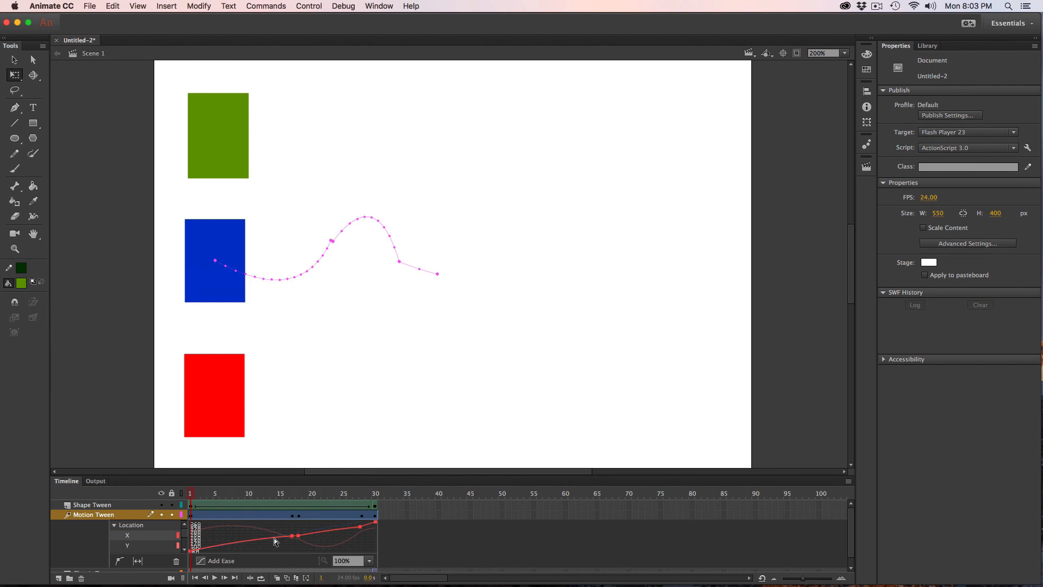
click(427, 543)
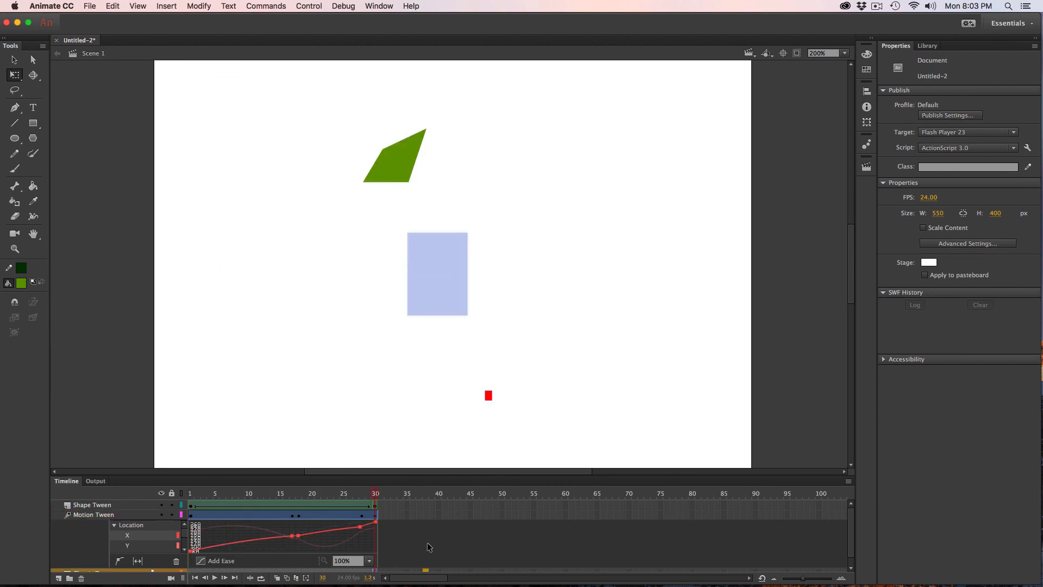